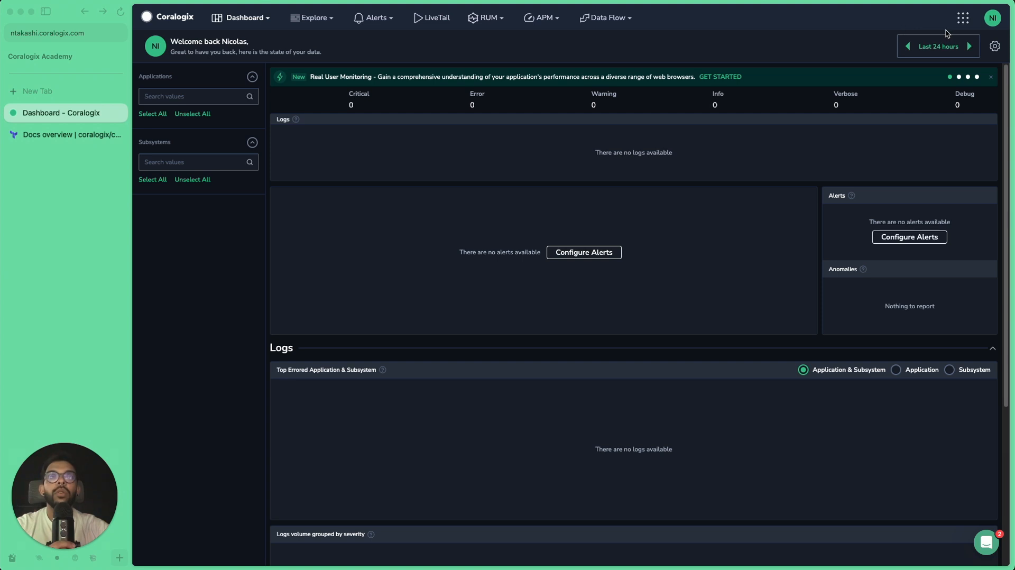
Open the API keys page in the account settings
left_click(992, 24)
left_click(822, 189)
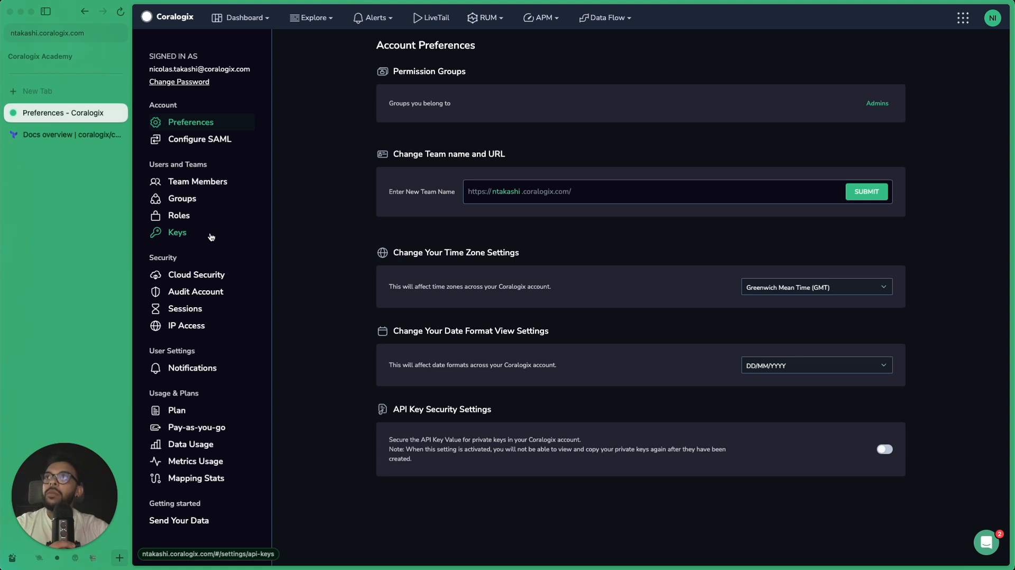
left_click(189, 239)
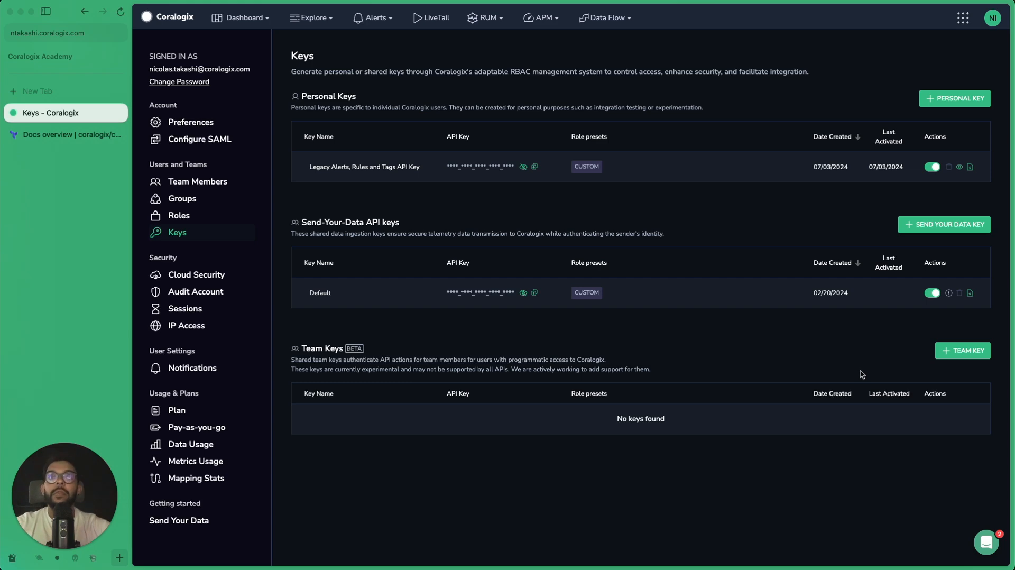
Start a new team key named "Coralogix Terraform Provider"
left_click(970, 358)
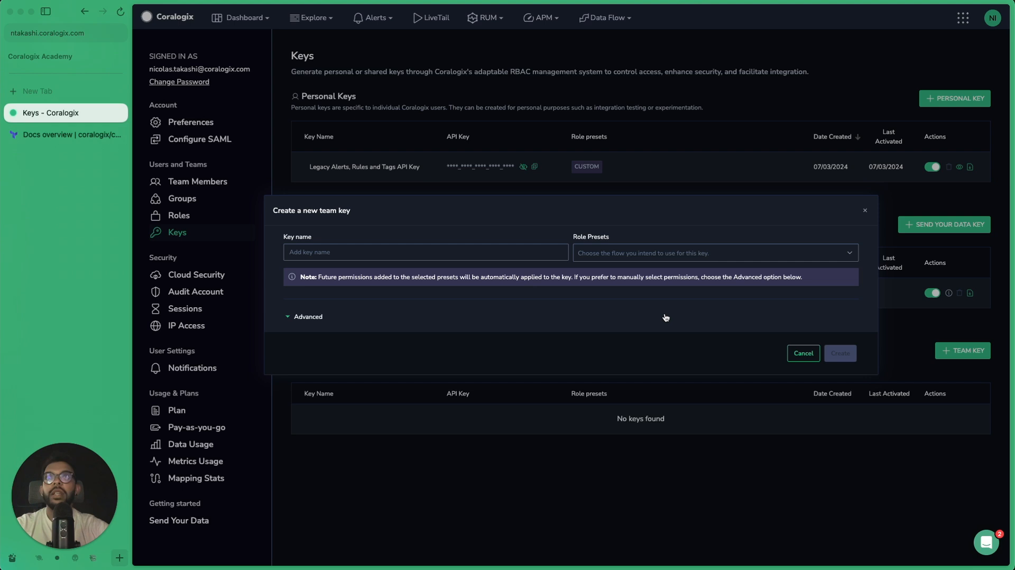
left_click(482, 249)
type("Co")
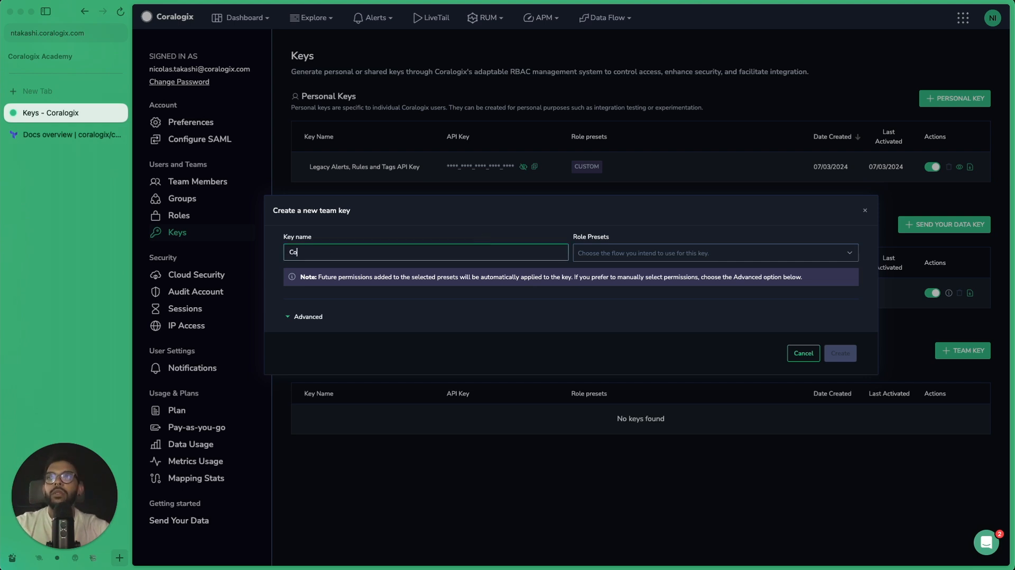
type("ralogix Terra")
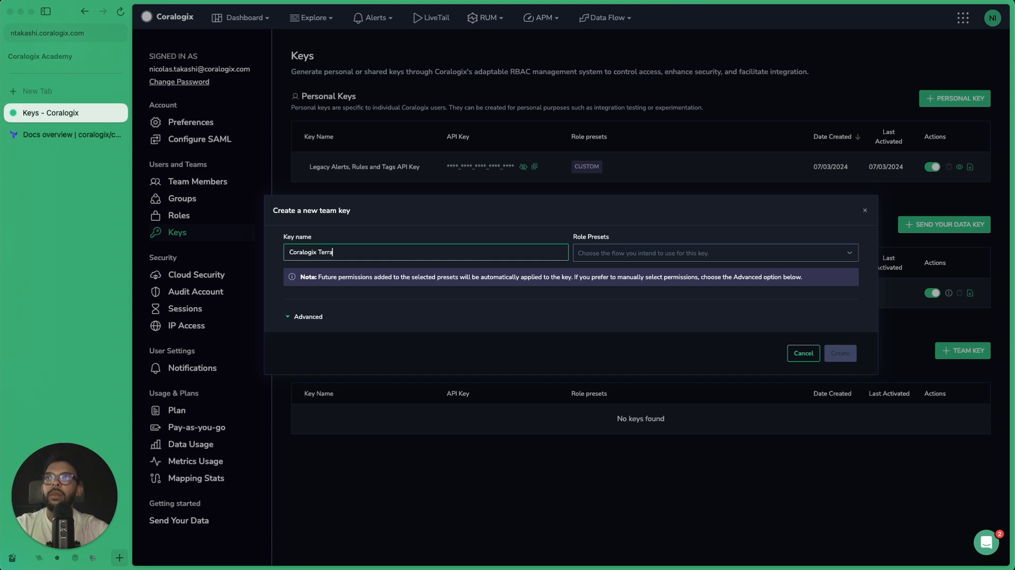
type("form Provider")
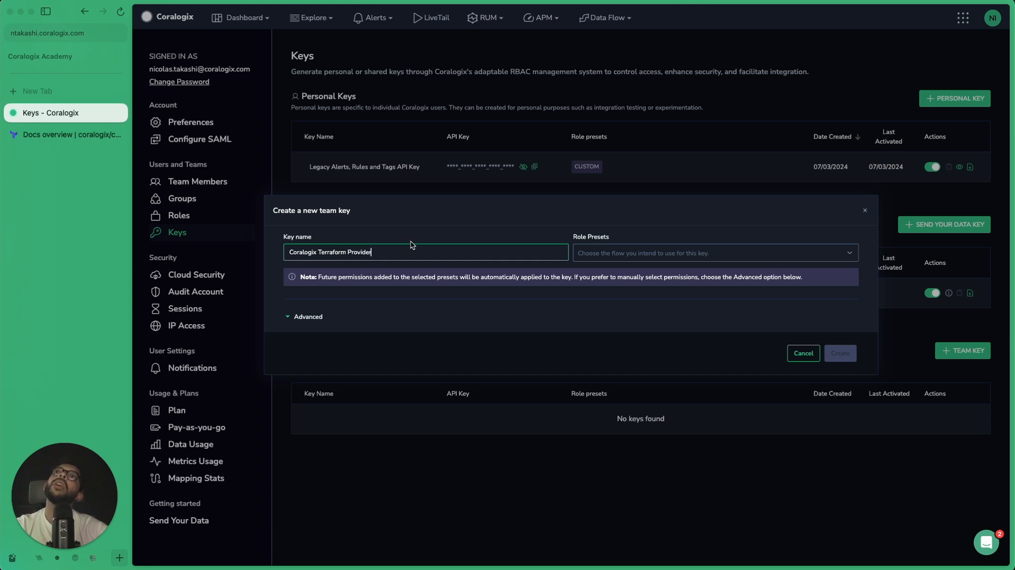
In the key's advanced permissions, grant all Alerts permissions except Read Flow Alert Settings and Manage Flow Alert Settings
left_click(317, 318)
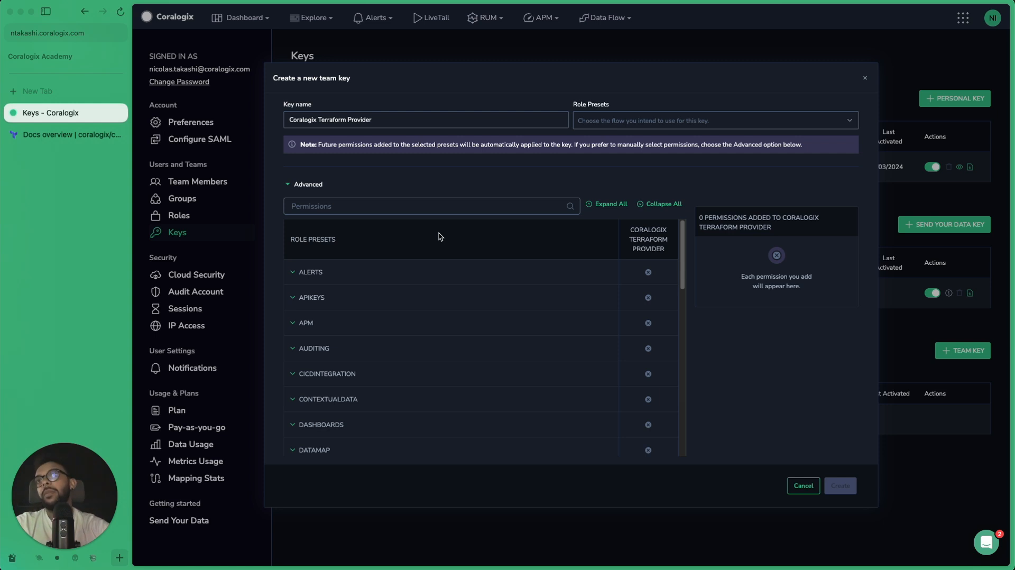
left_click(422, 278)
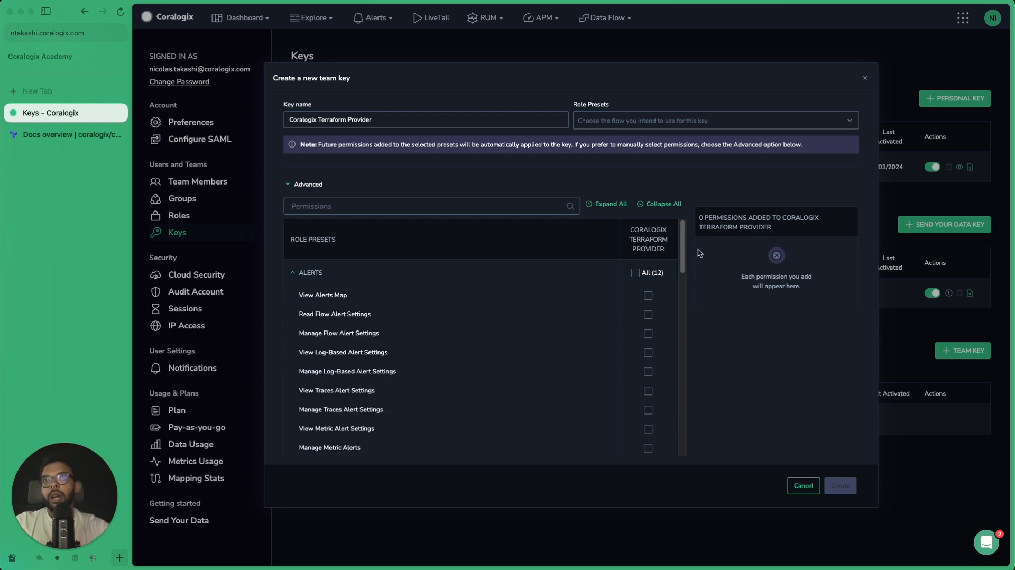
left_click(636, 273)
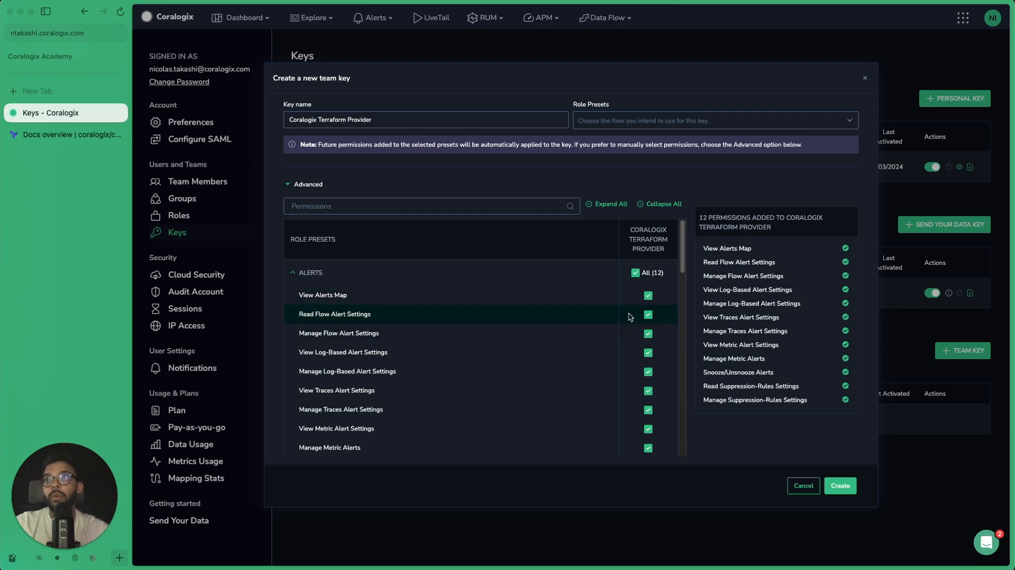
left_click(648, 315)
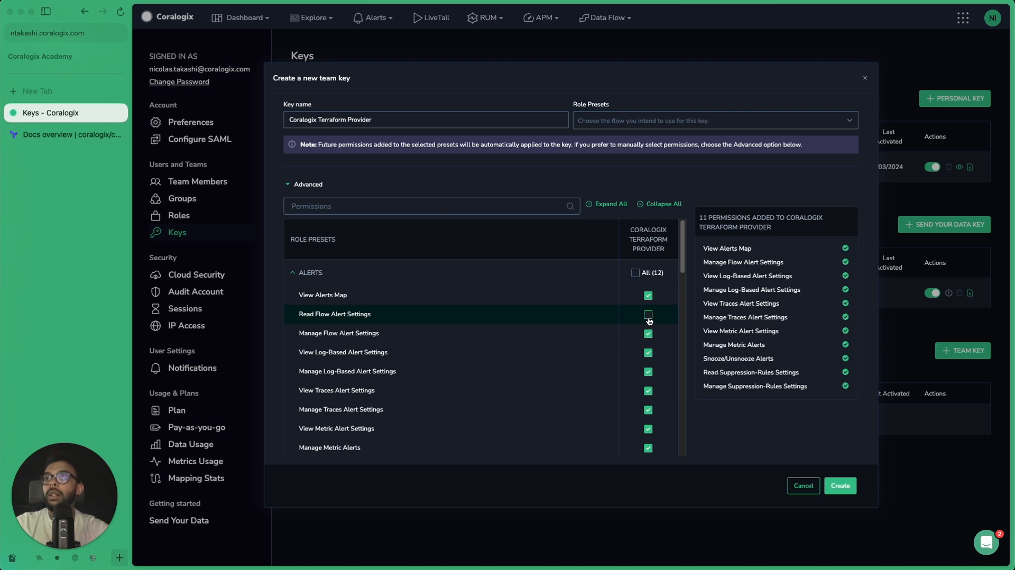
left_click(648, 333)
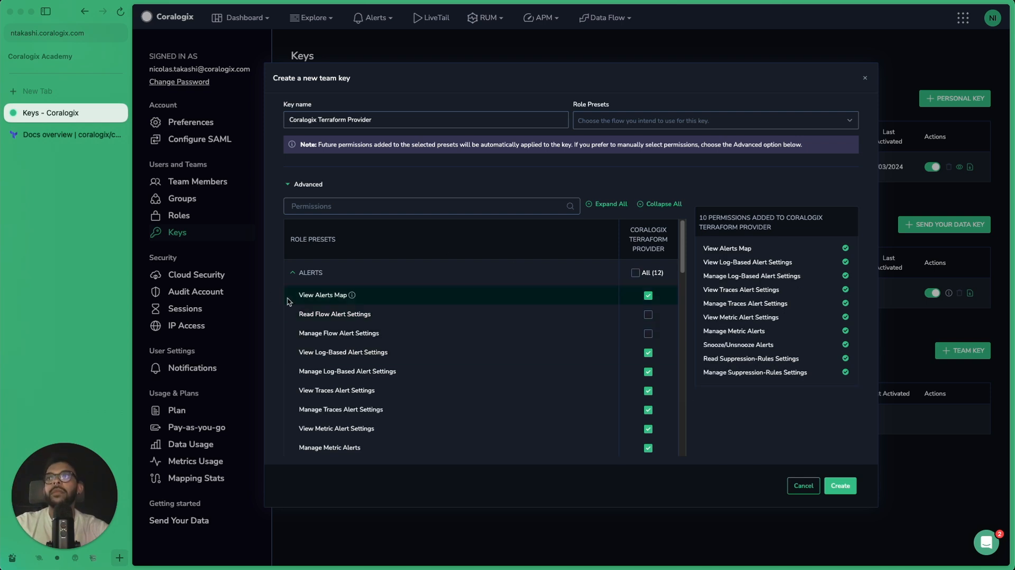
left_click(302, 272)
Grant the team key all Events2Metrics permissions for logs and spans
scroll(400, 314, "down", 3)
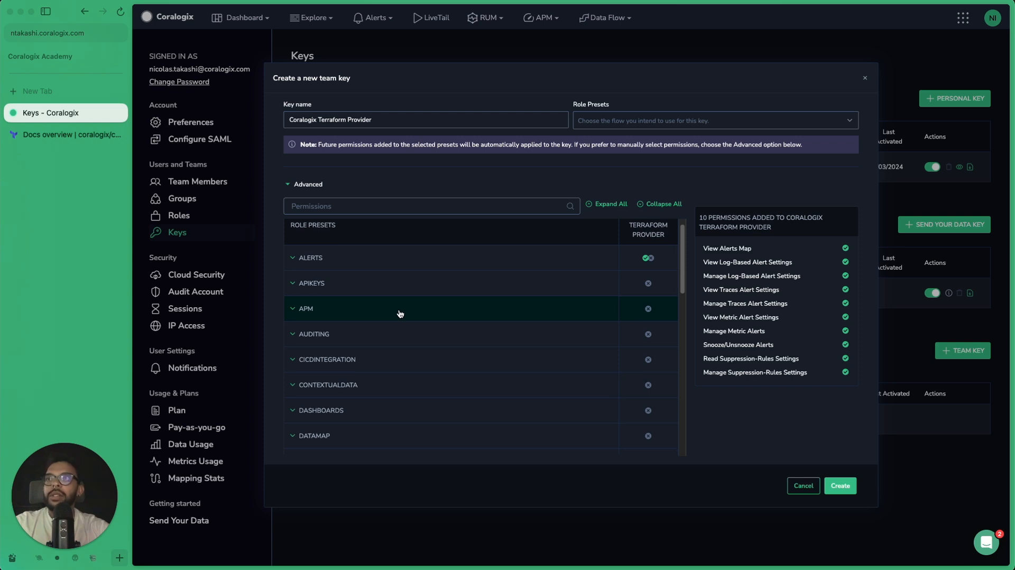
scroll(400, 313, "down", 5)
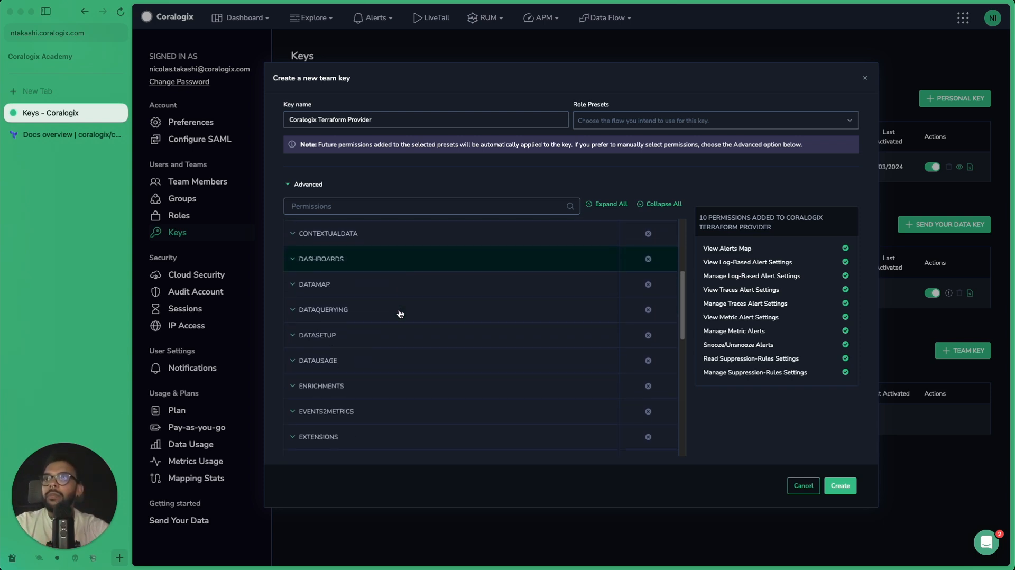
left_click(396, 378)
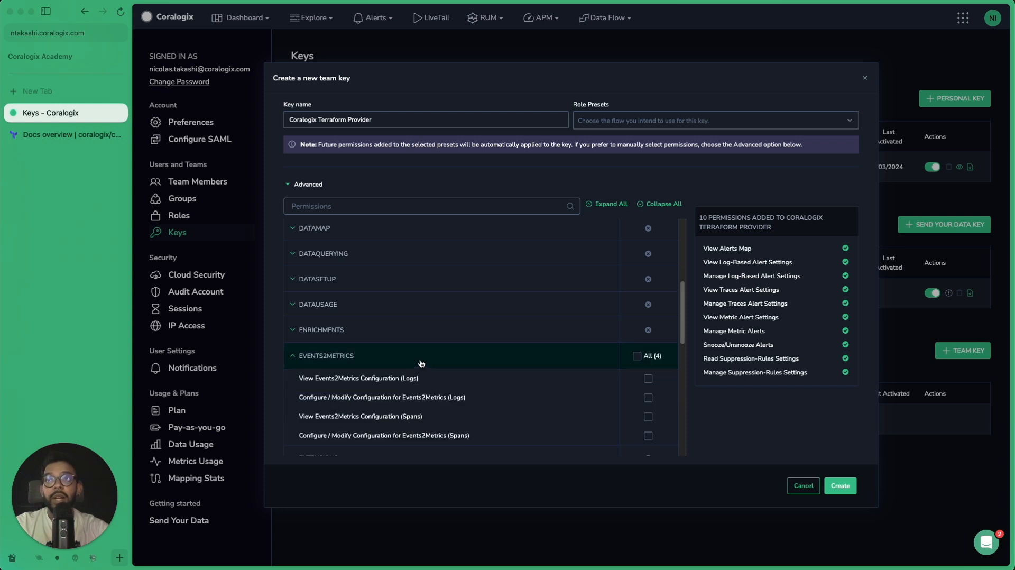
left_click(637, 356)
left_click(520, 339)
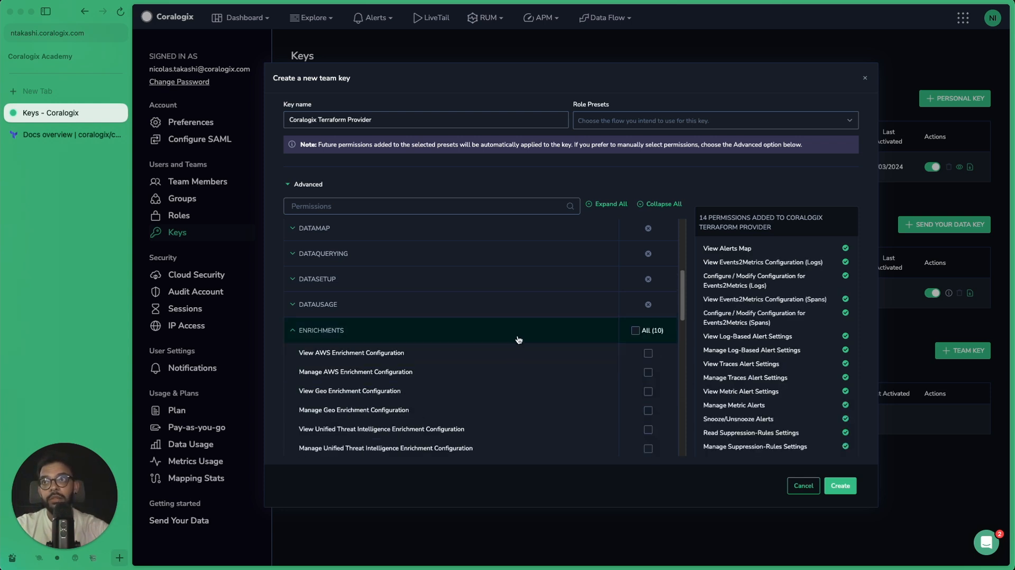
left_click(520, 338)
left_click(516, 356)
Grant the team key both OutboundWebhooks permissions, for viewing the configuration and managing webhooks
scroll(529, 363, "down", 5)
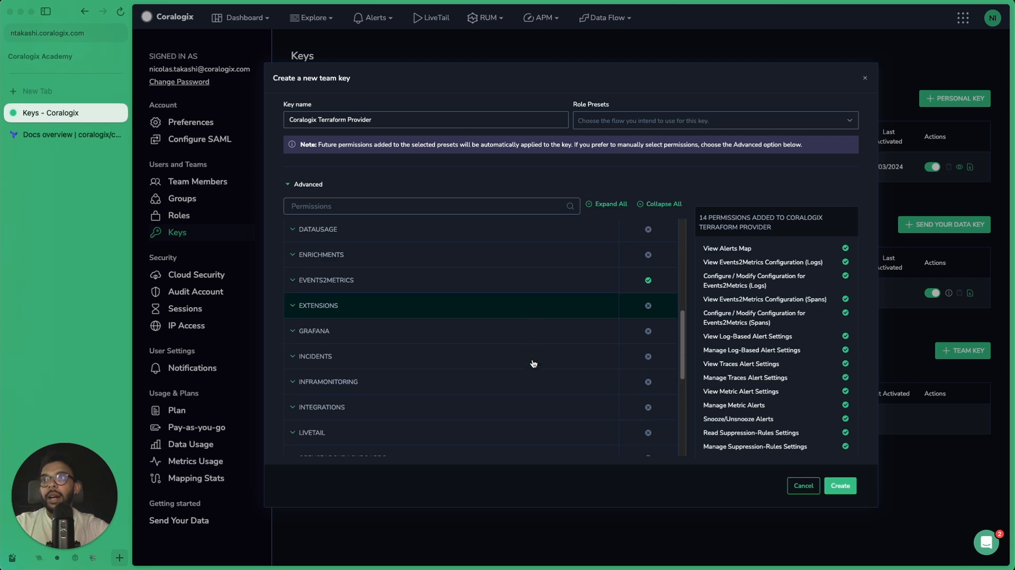
scroll(529, 390, "down", 2)
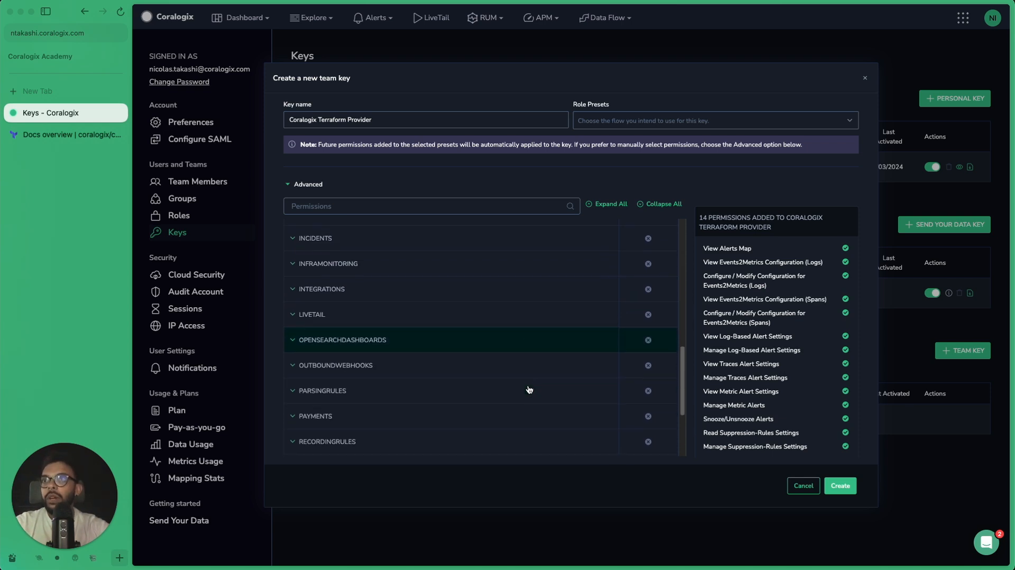
left_click(530, 373)
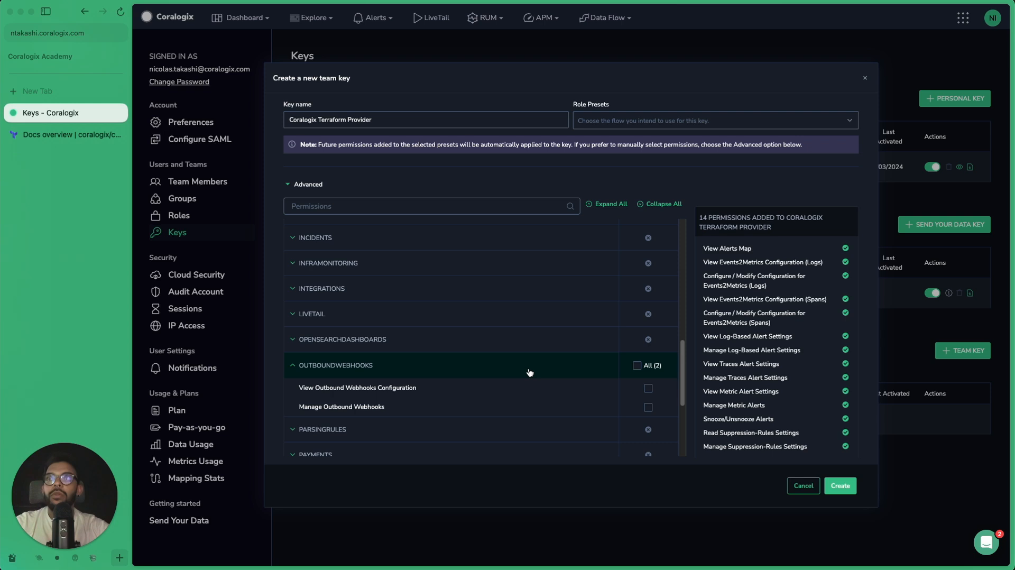
left_click(659, 372)
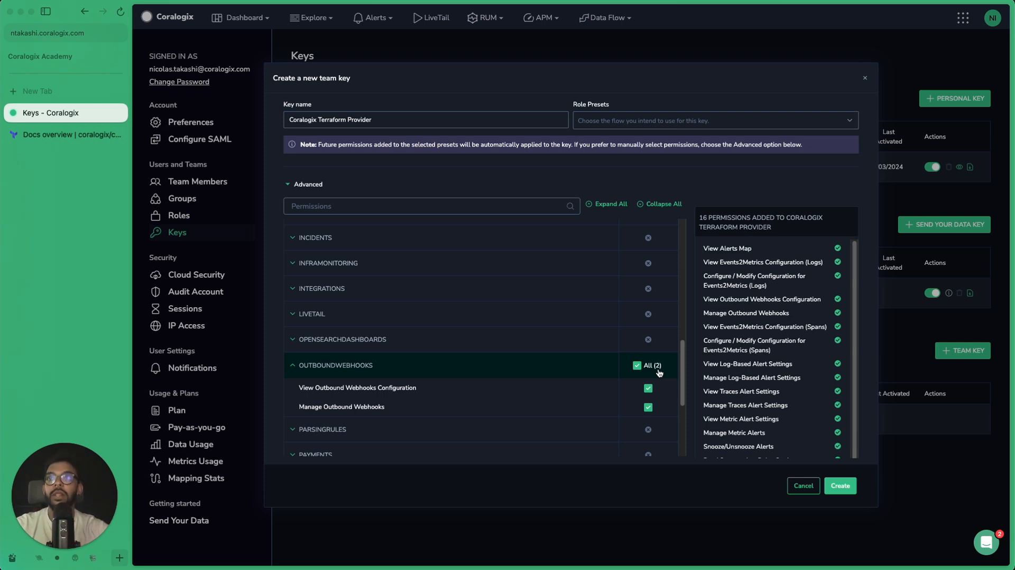
left_click(602, 366)
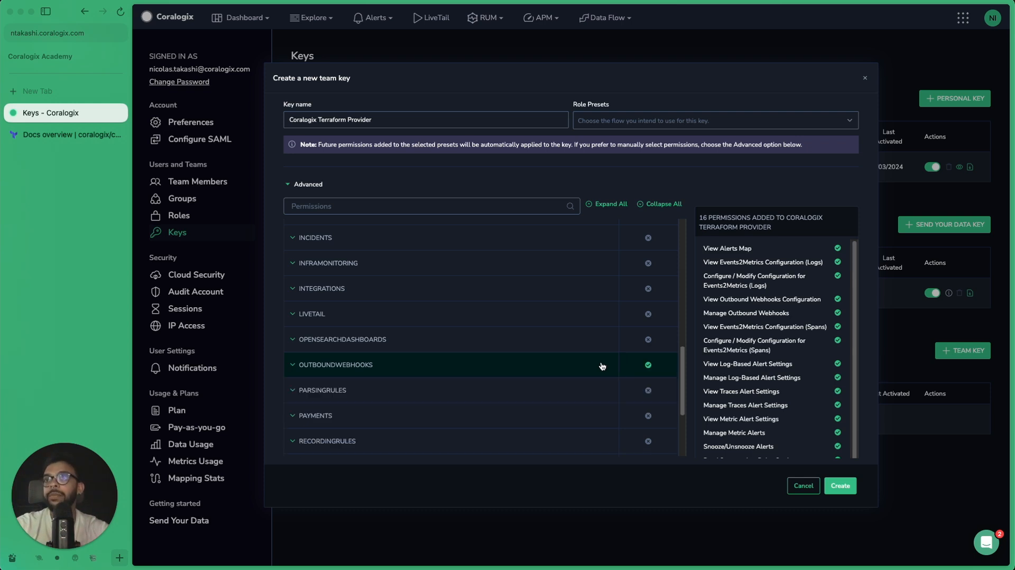
Grant the team key both ParsingRules permissions, View Parsing Rules and Manage Parsing Rules
left_click(587, 393)
left_click(644, 393)
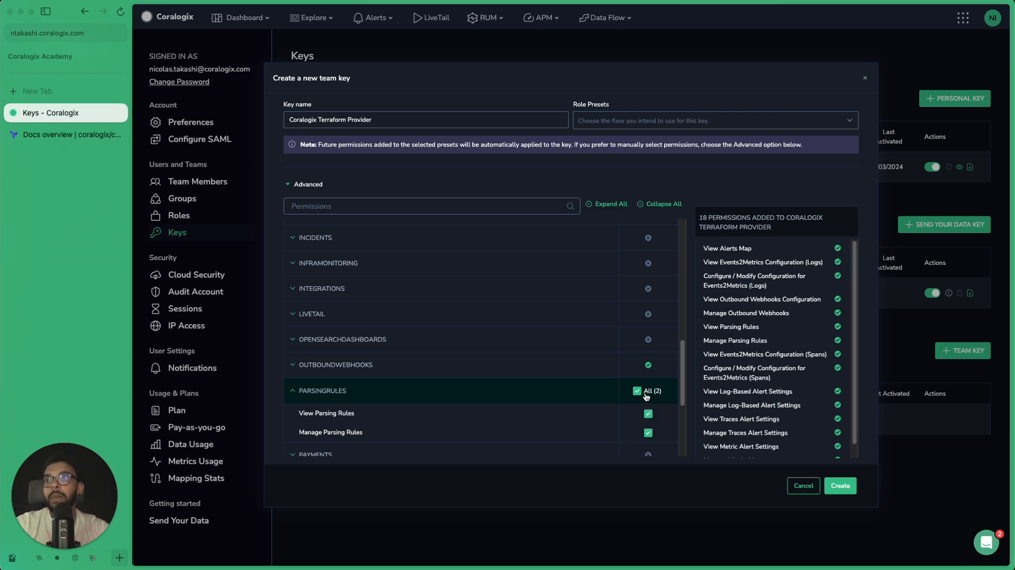
left_click(443, 390)
Grant the team key both RecordingRules permissions and review the list of added permissions
left_click(439, 409)
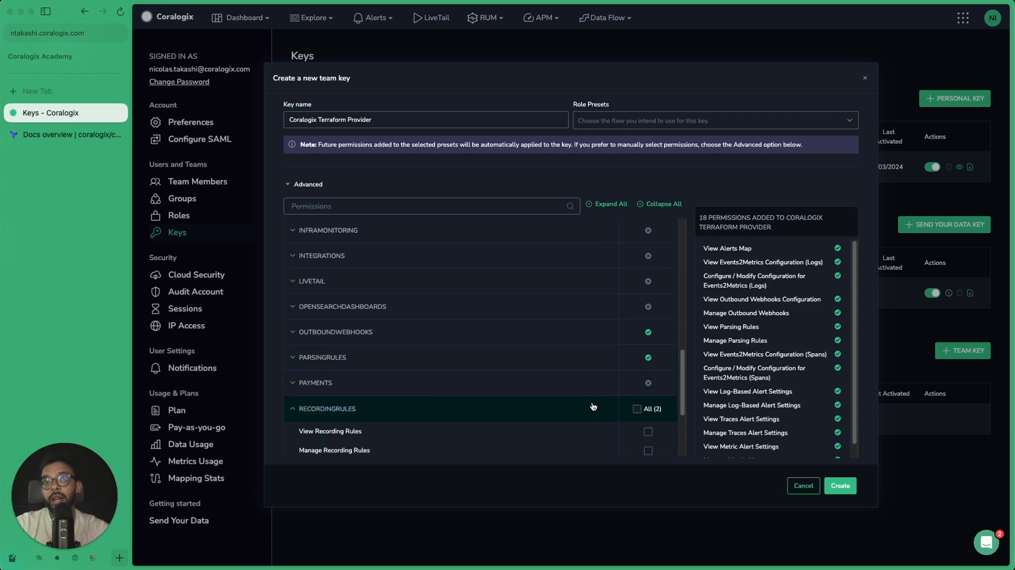
left_click(646, 413)
scroll(645, 412, "down", 5)
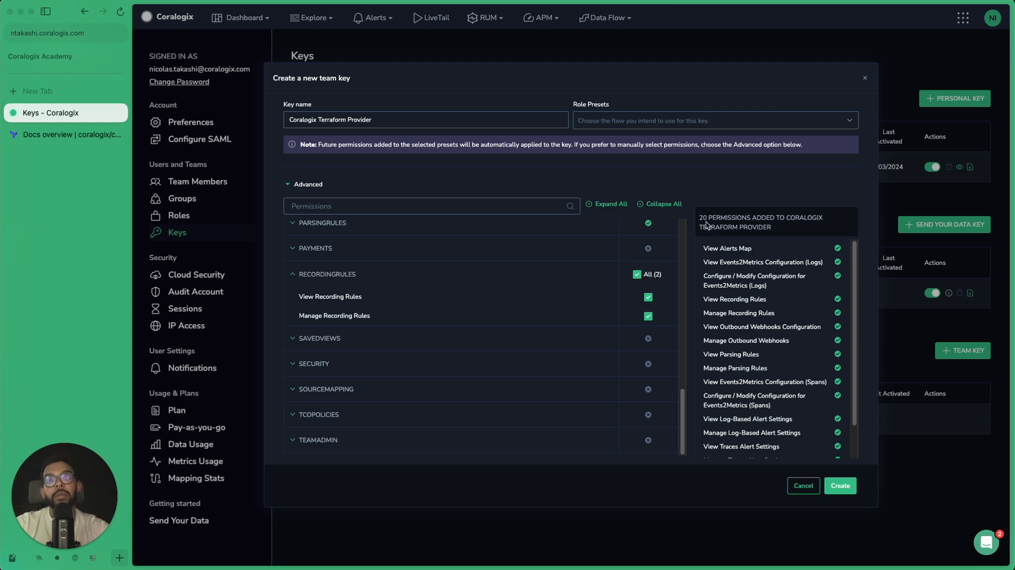
scroll(753, 339, "down", 1)
scroll(753, 339, "up", 1)
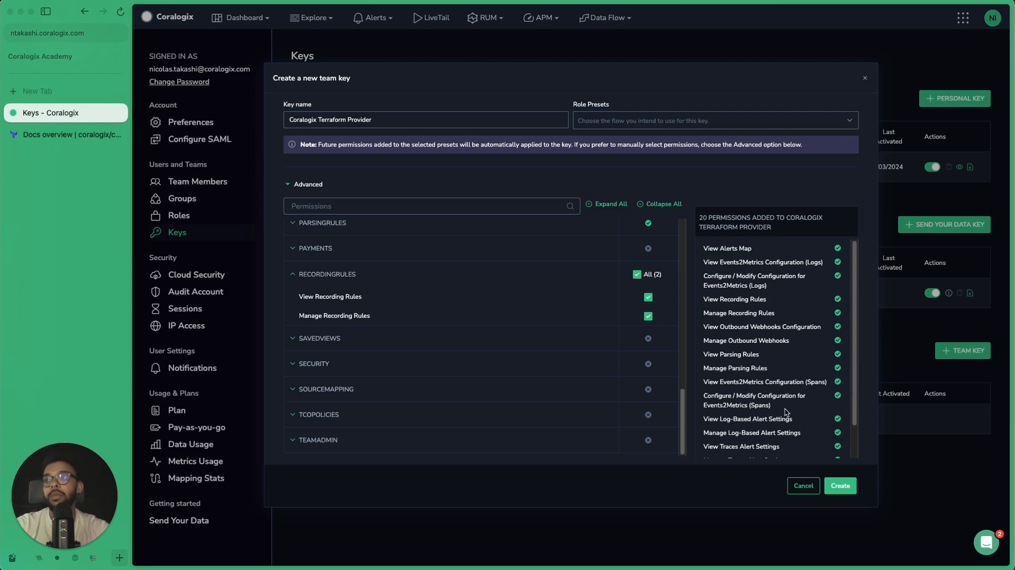
Create the team key, copy its generated value and close the key dialog
left_click(840, 485)
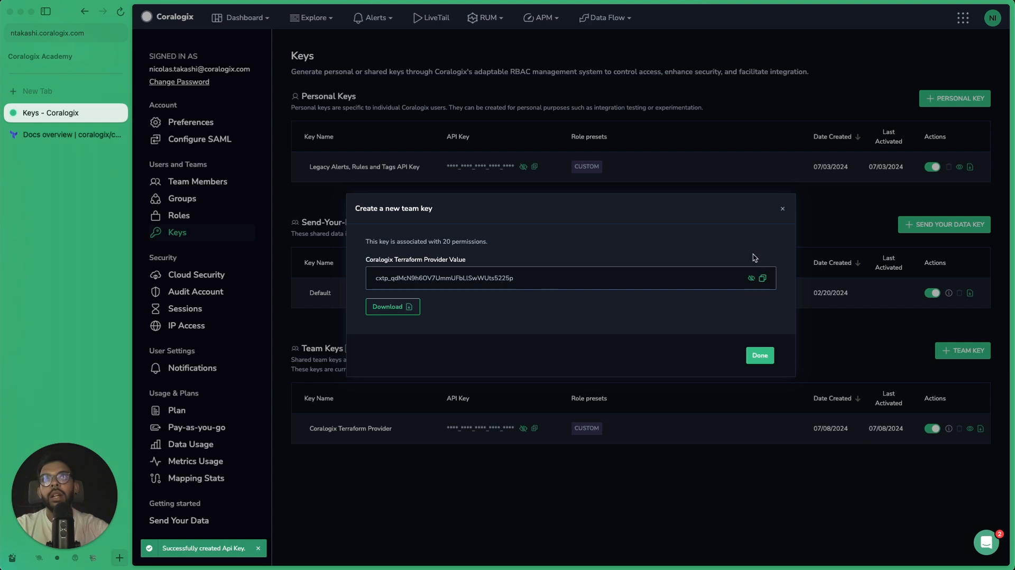
left_click(762, 278)
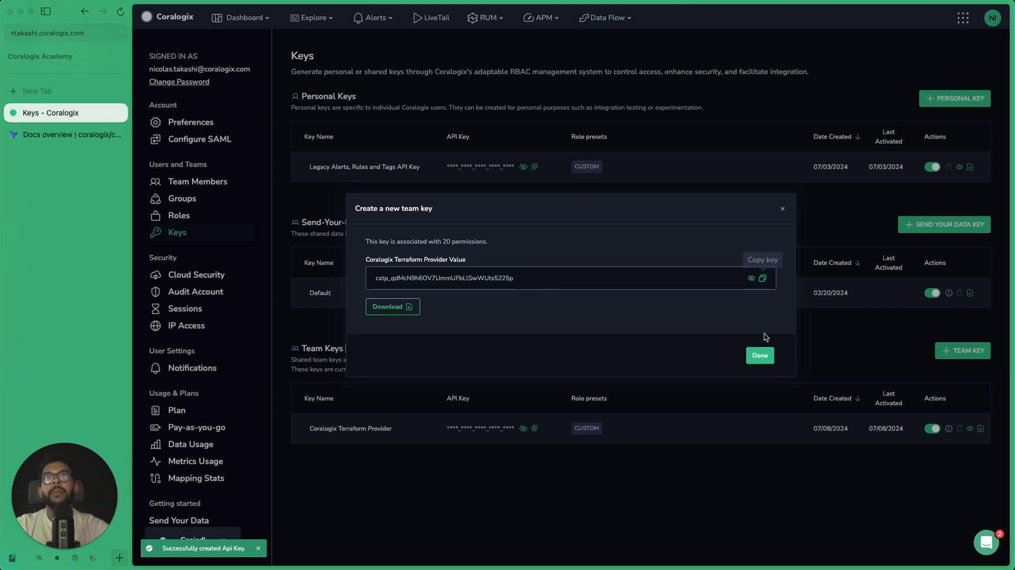
left_click(761, 355)
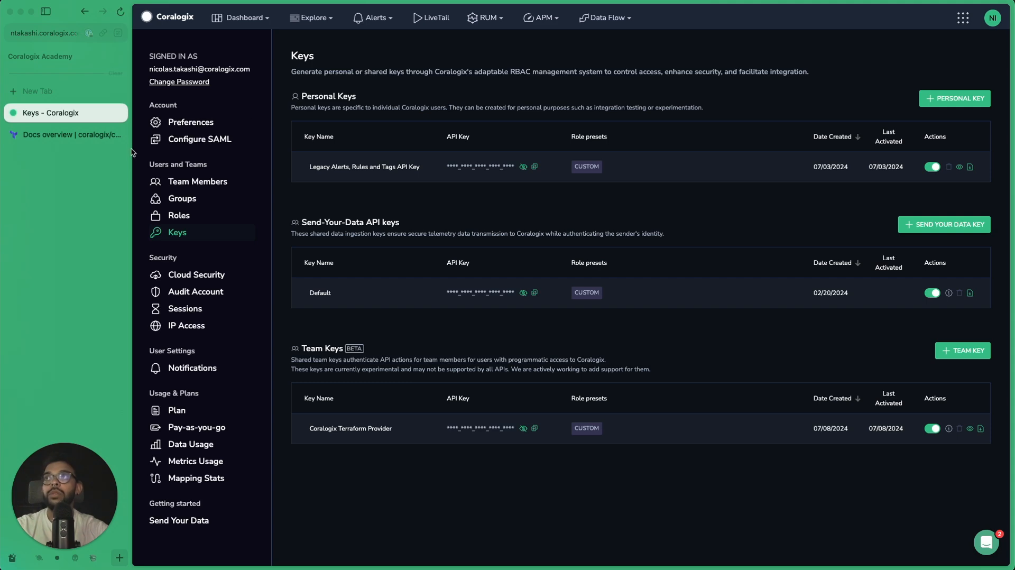
Switch to the Terraform Registry documentation and view the Coralogix Provider overview with its example usage
left_click(78, 137)
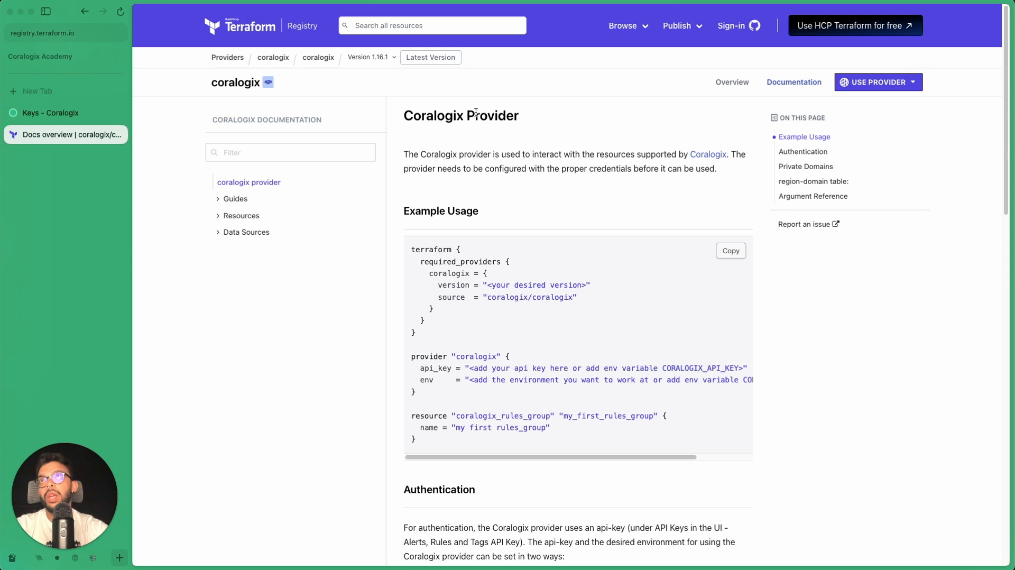
left_click_drag(521, 120, 405, 115)
key("Tab")
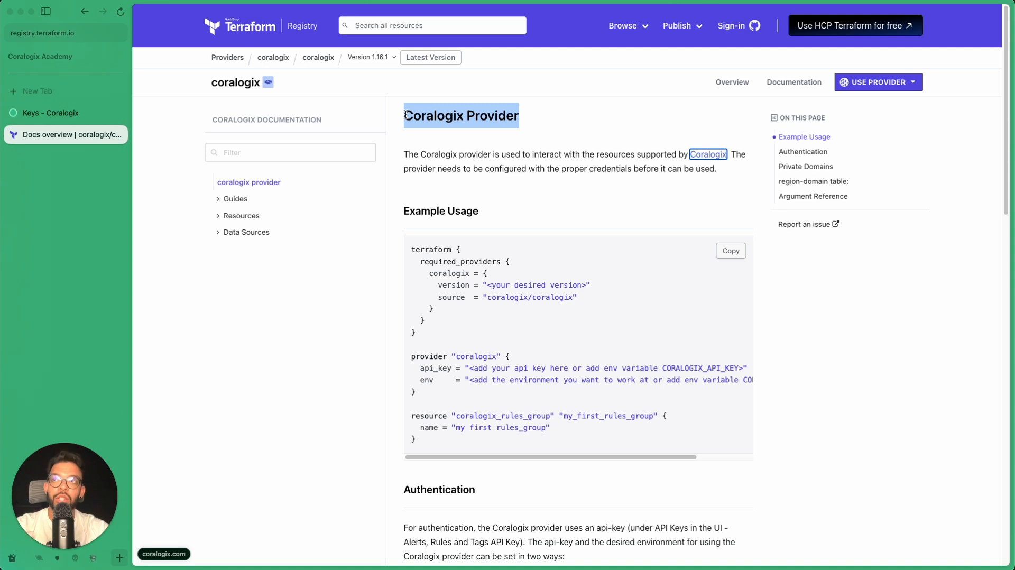
left_click(607, 142)
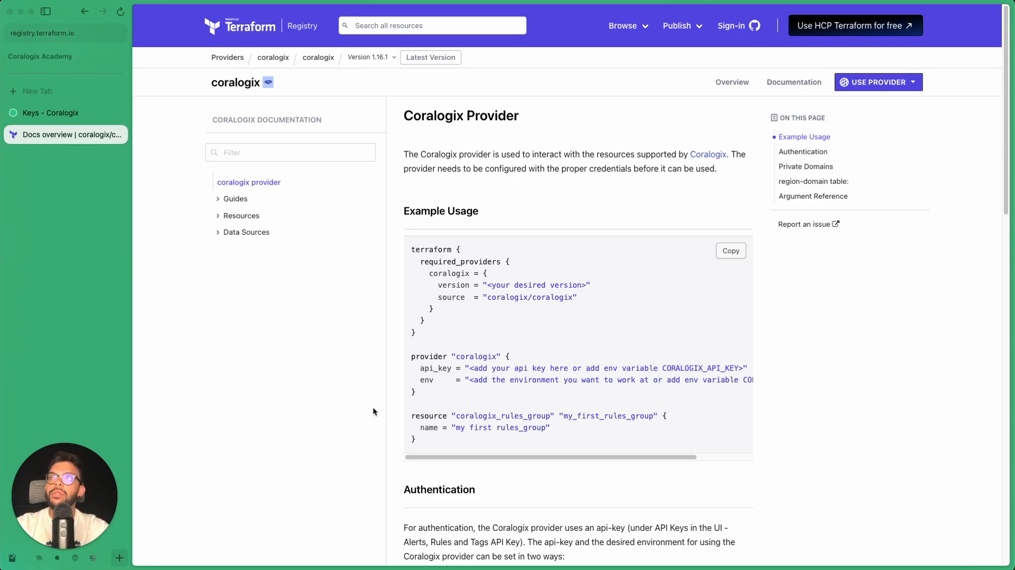
Switch to Visual Studio Code and create a file named main.tf in the coralogix-terraform folder
key("super+Tab")
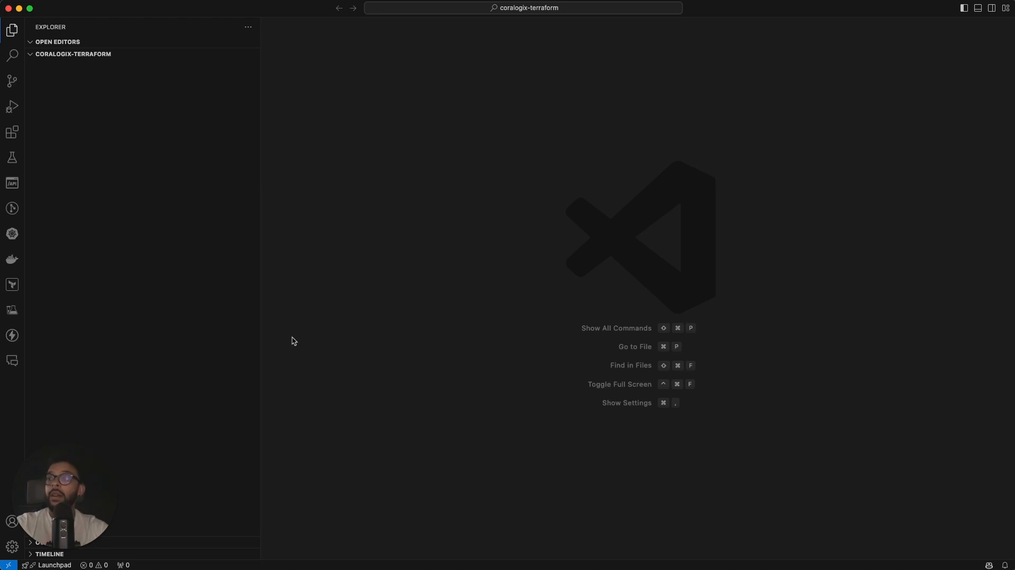
left_click(184, 249)
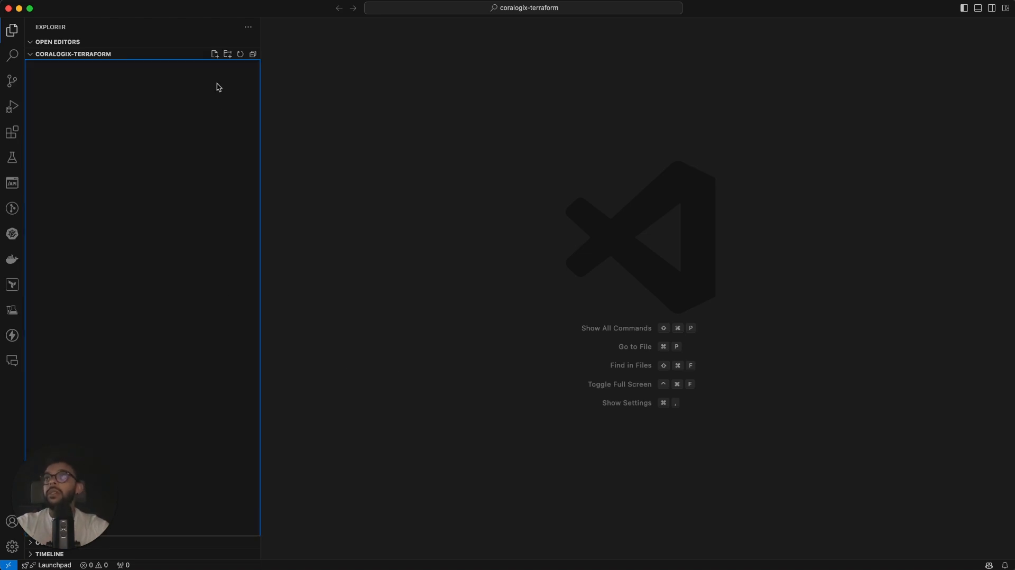
left_click(214, 55)
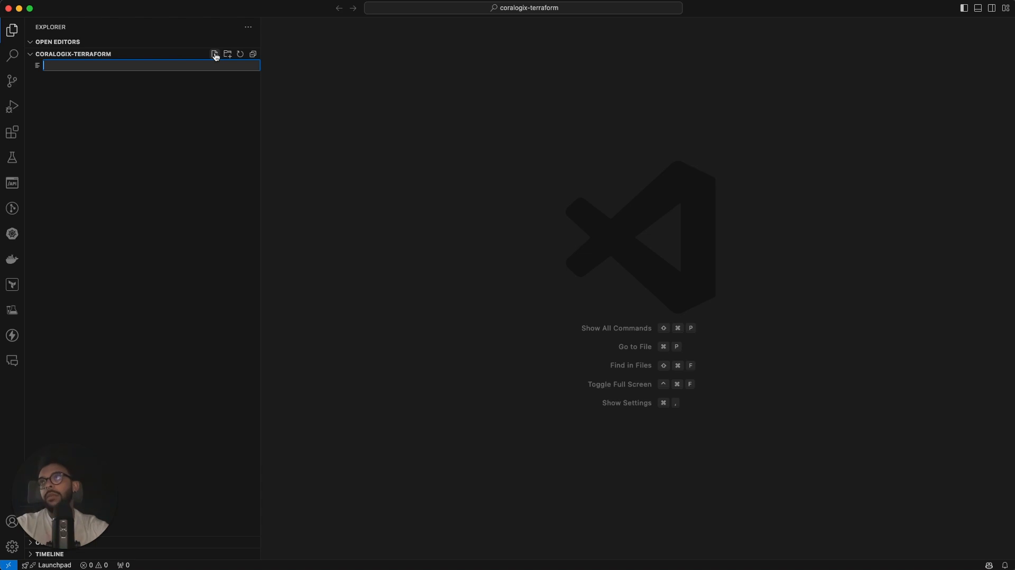
type("main.")
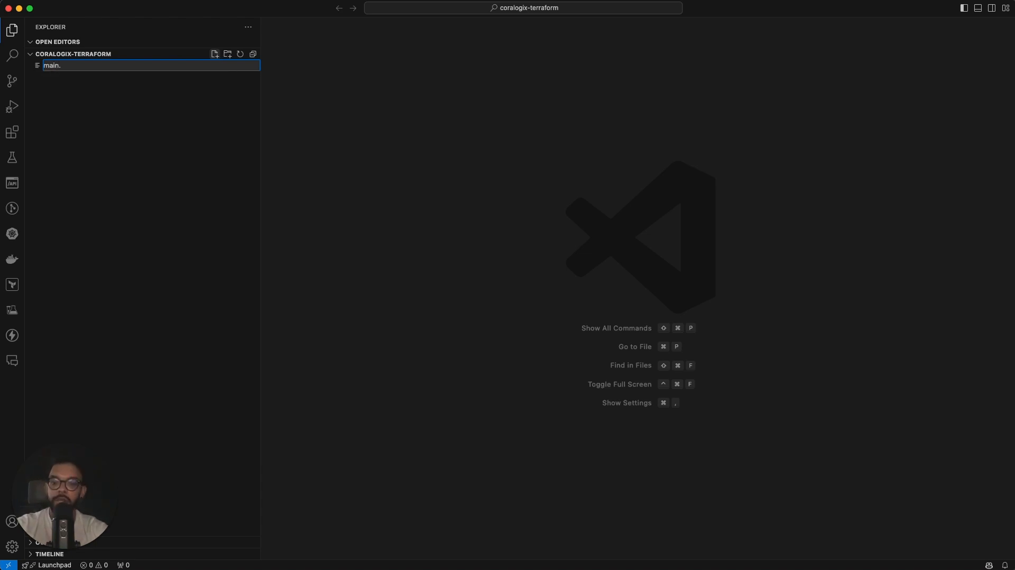
type("tf")
key("Return")
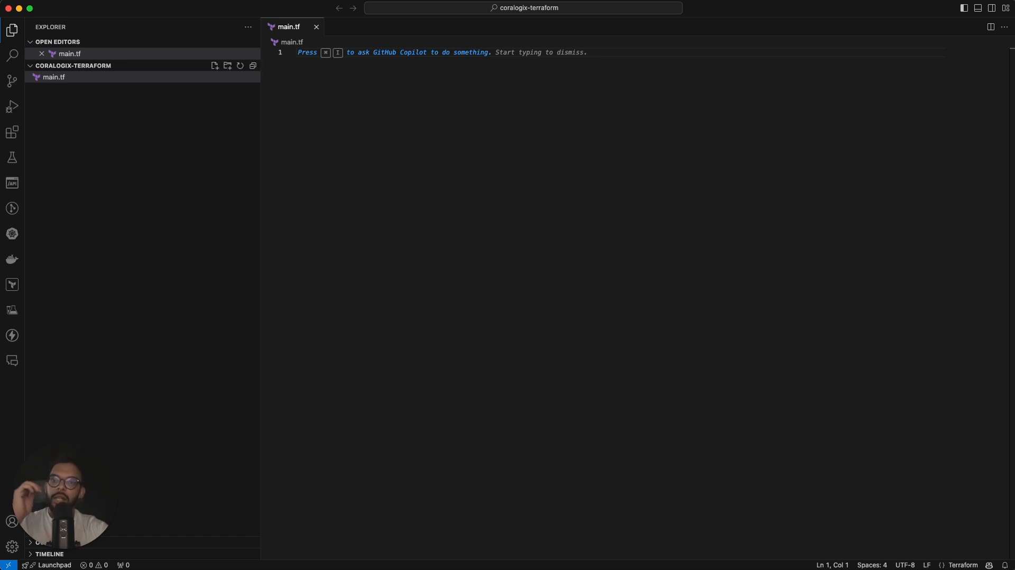
Paste the terraform block requiring the coralogix provider, version "1.16.1" and source "coralogix/coralogix", into main.tf
key("super+Tab")
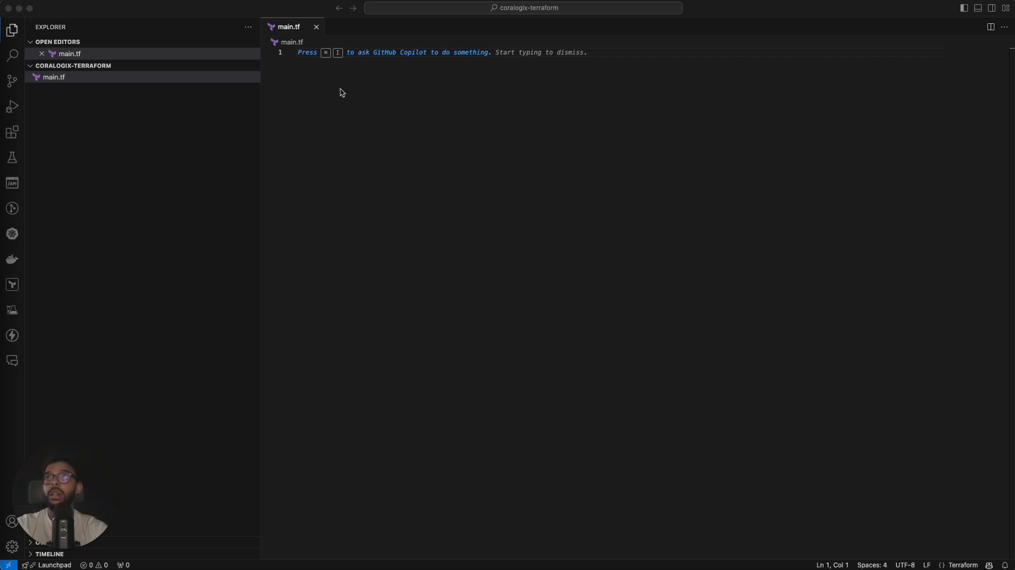
left_click(423, 125)
key("super+v")
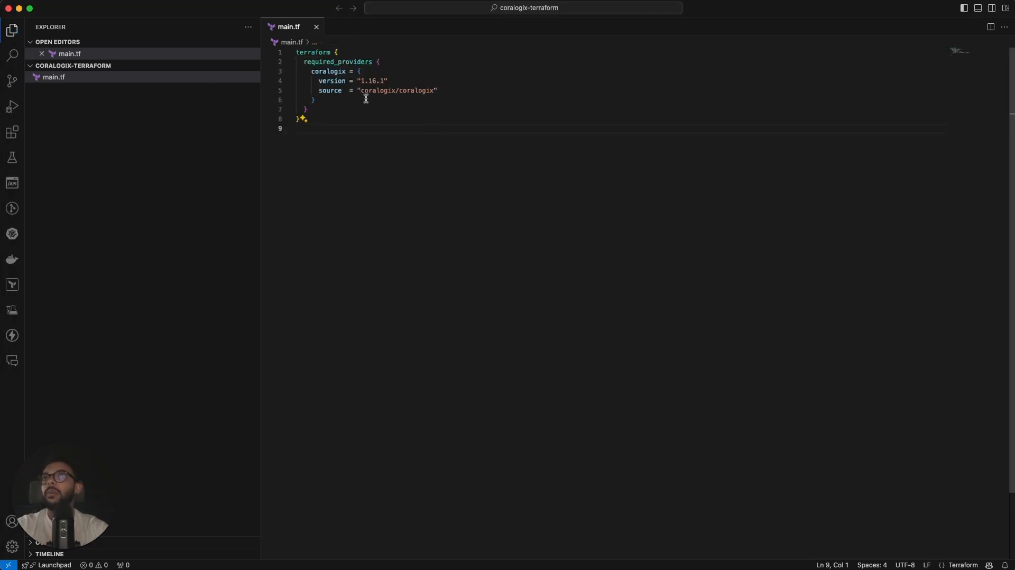
left_click(392, 93)
left_click(319, 117)
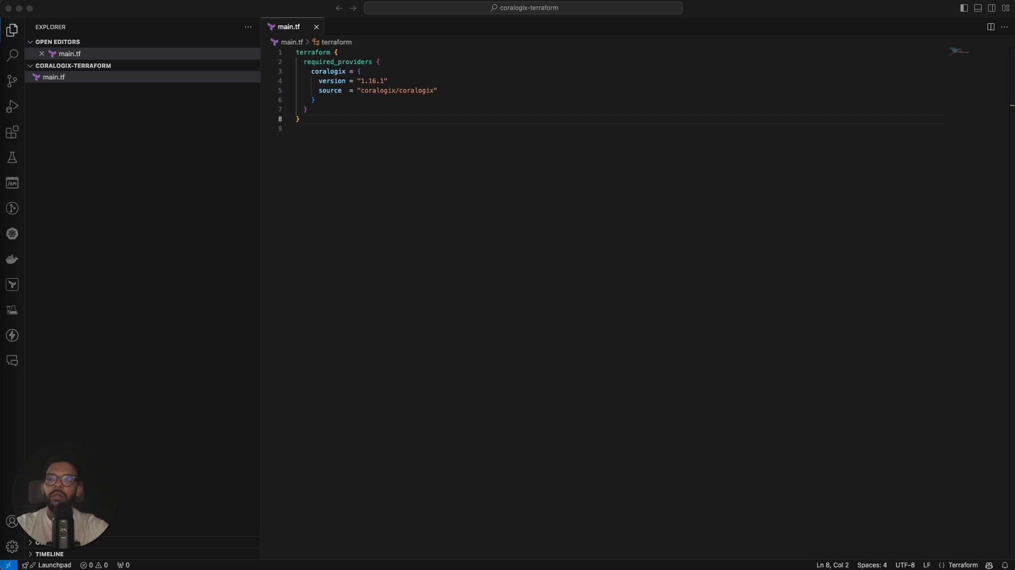
Add a provider "coralogix" block below the terraform block, discarding the suggested app_name line and closing the block
left_click(428, 169)
key("Return")
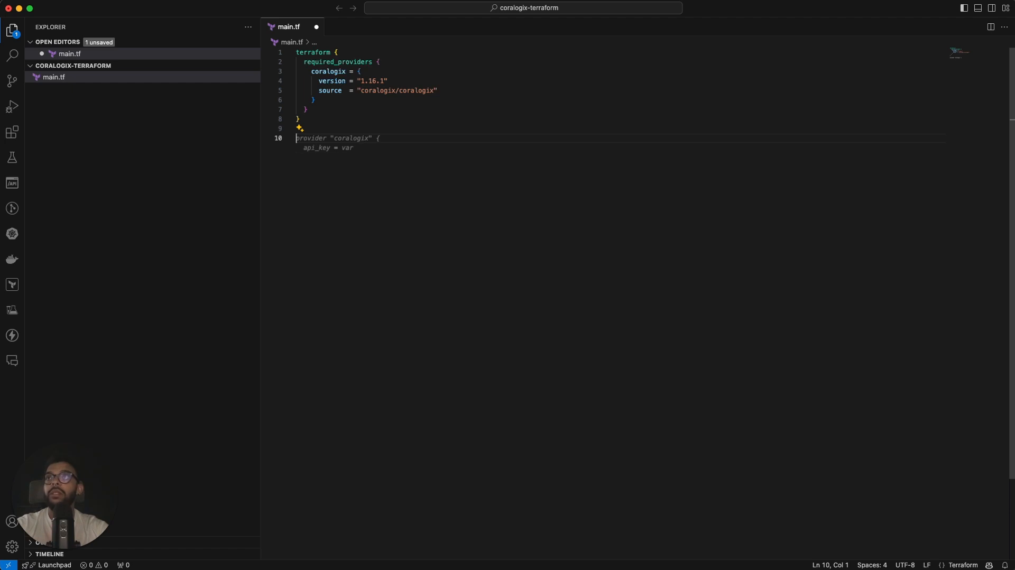
key("Tab")
key("Tab")
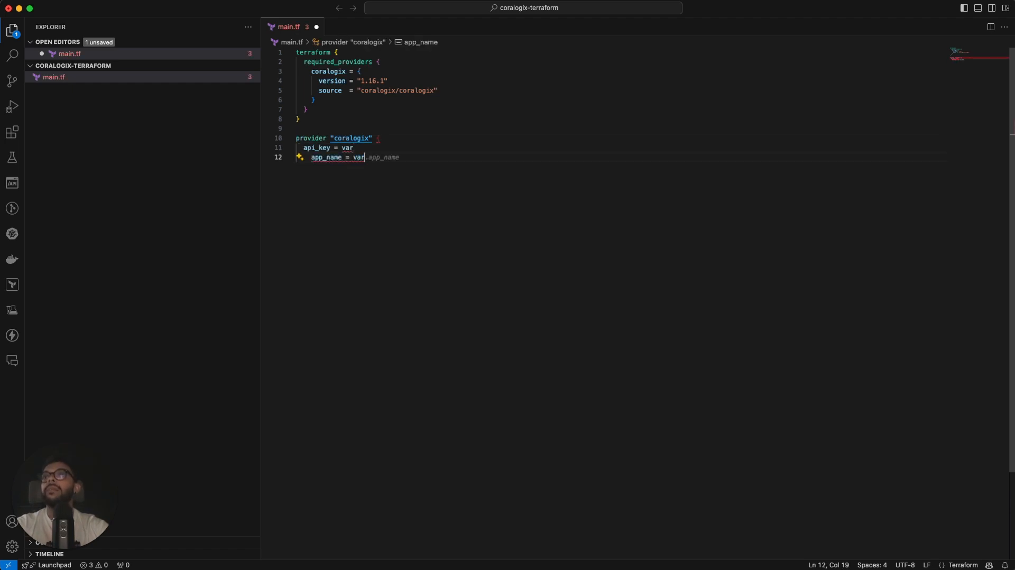
key("super+shift+Left")
key("BackSpace")
key("Return")
type("}")
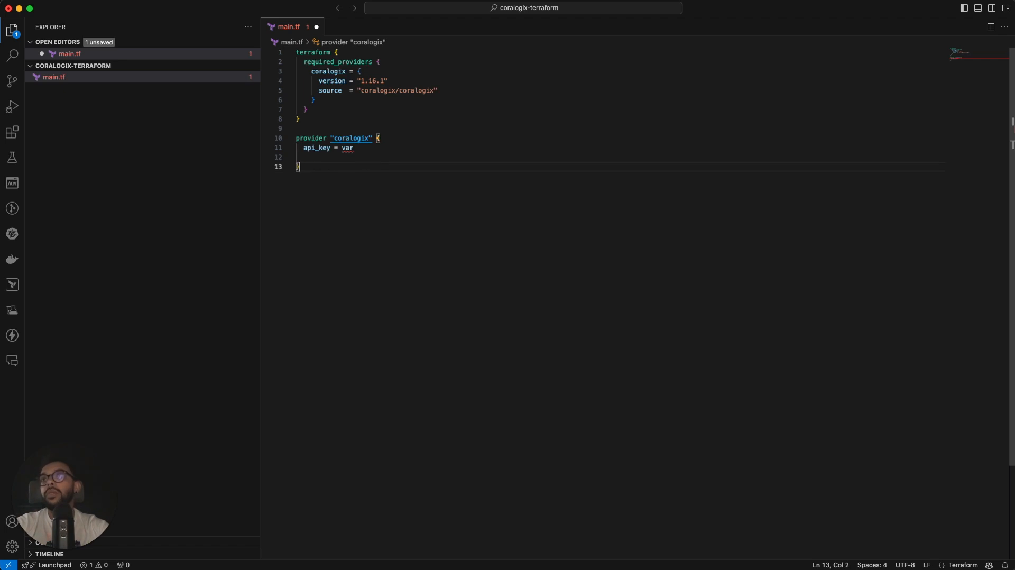
Delete the suggested api_key = var line inside the coralogix provider block, leaving an empty line for an argument
key("Up")
key("Up")
key("super+Right")
key("super+shift+Left")
key("BackSpace")
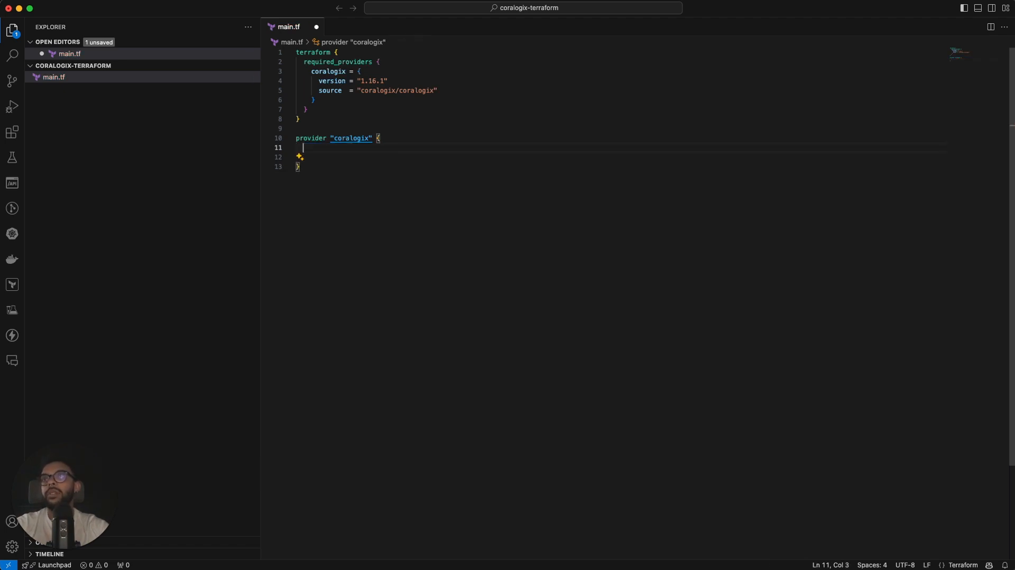
key("super+x")
key("Up")
key("super+Right")
key("Return")
key("Tab")
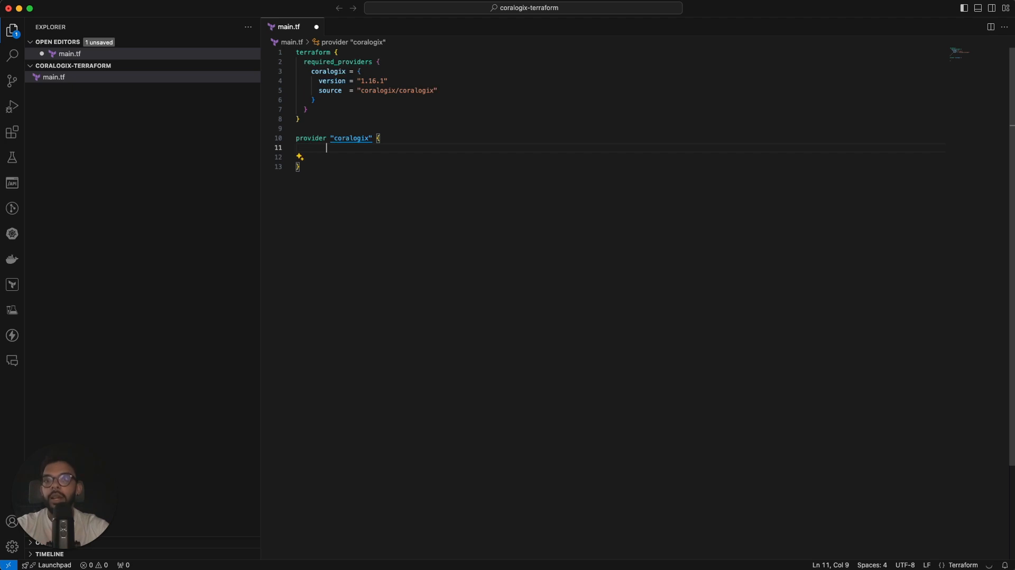
Add an api_key argument with an empty string value to the coralogix provider block
type("api")
key("BackSpace")
key("BackSpace")
key("BackSpace")
key("BackSpace")
type("a")
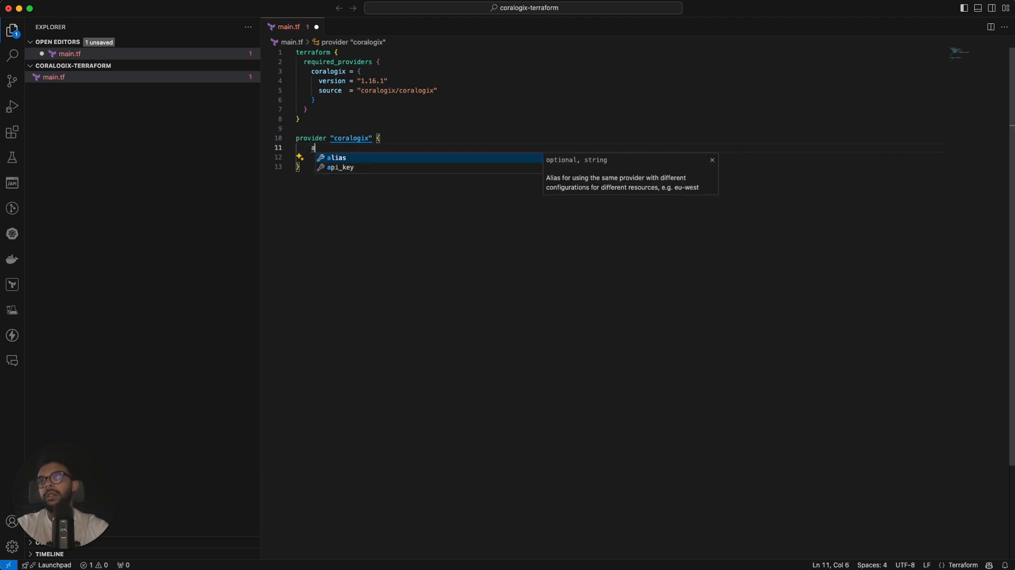
type("pi_ley")
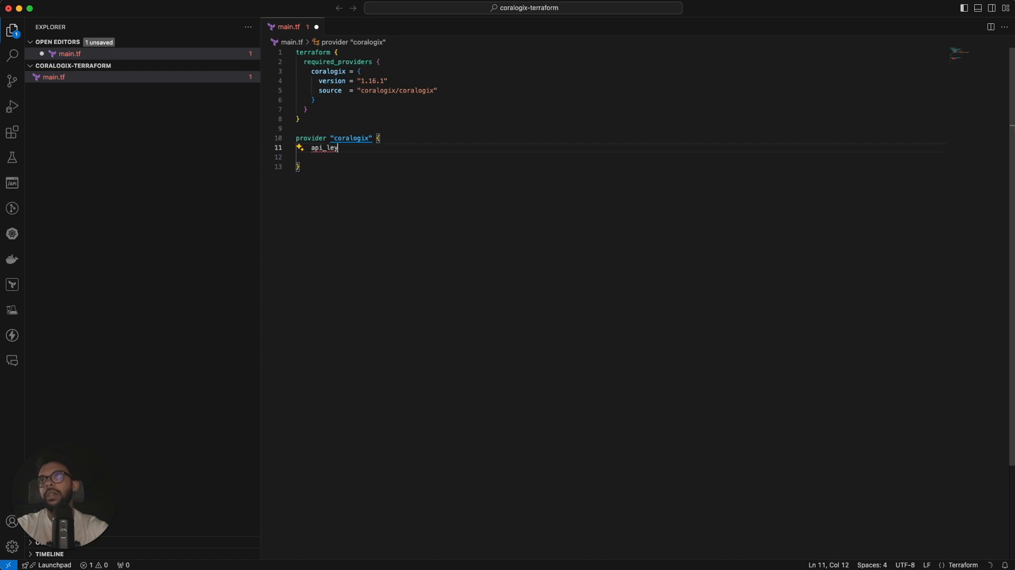
key("BackSpace")
key("BackSpace")
key("BackSpace")
type("key = \"")
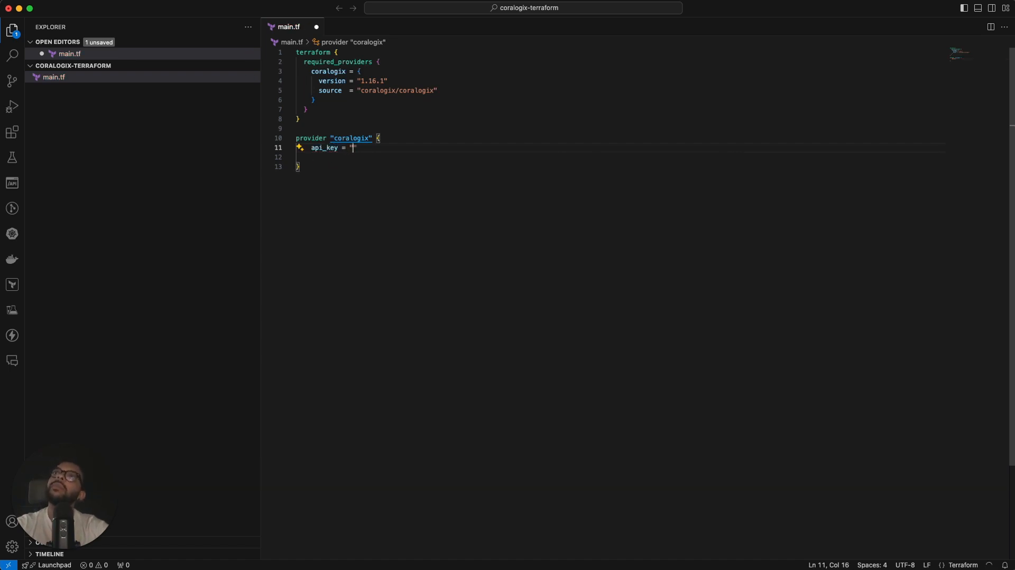
Add an env argument with an empty string value below api_key in the provider block
key("Right")
key("Return")
type("re")
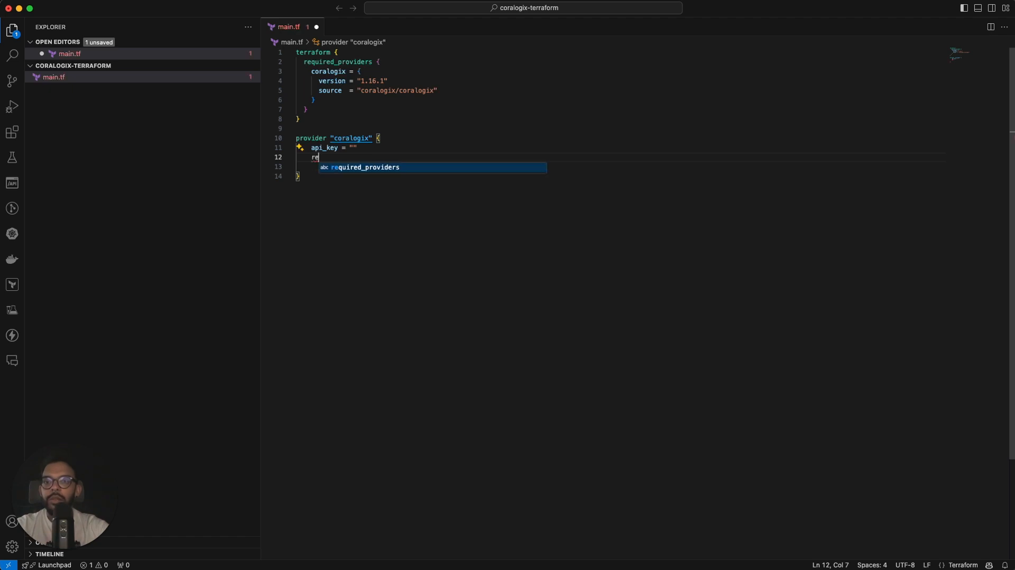
key("BackSpace")
key("BackSpace")
type("en")
key("Return")
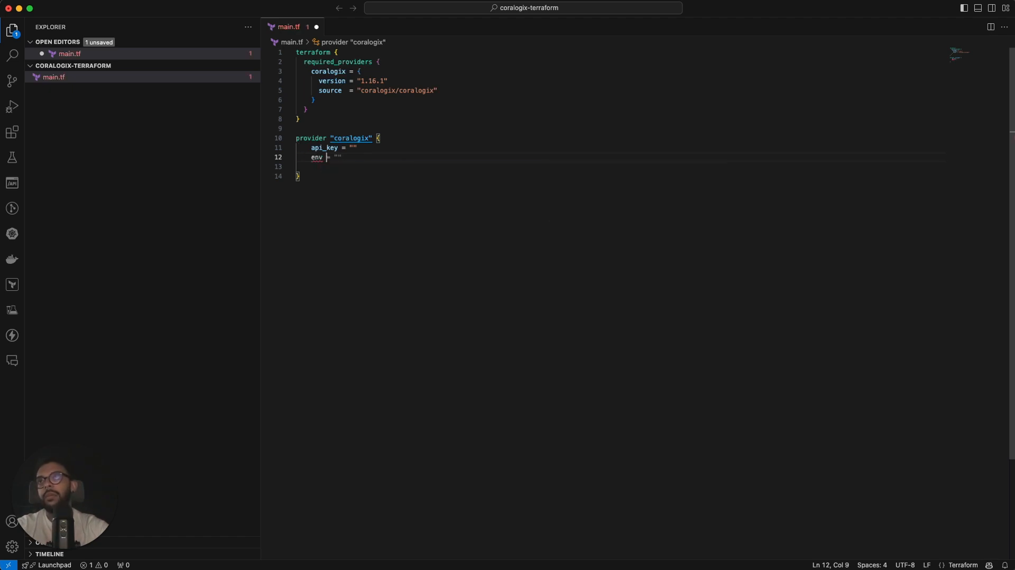
key("End")
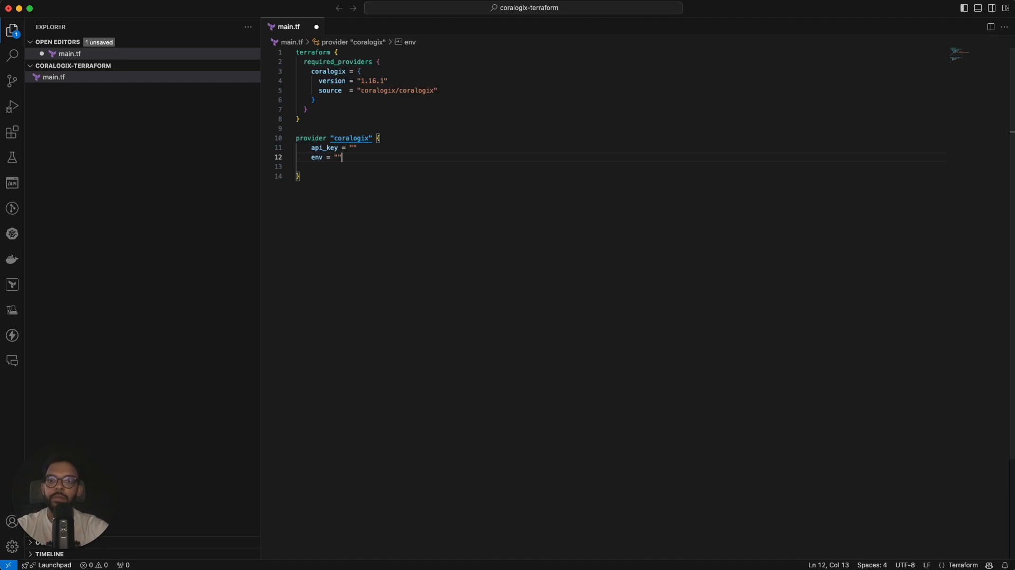
Paste the copied team API key as the api_key value in the provider block
key("super+Tab")
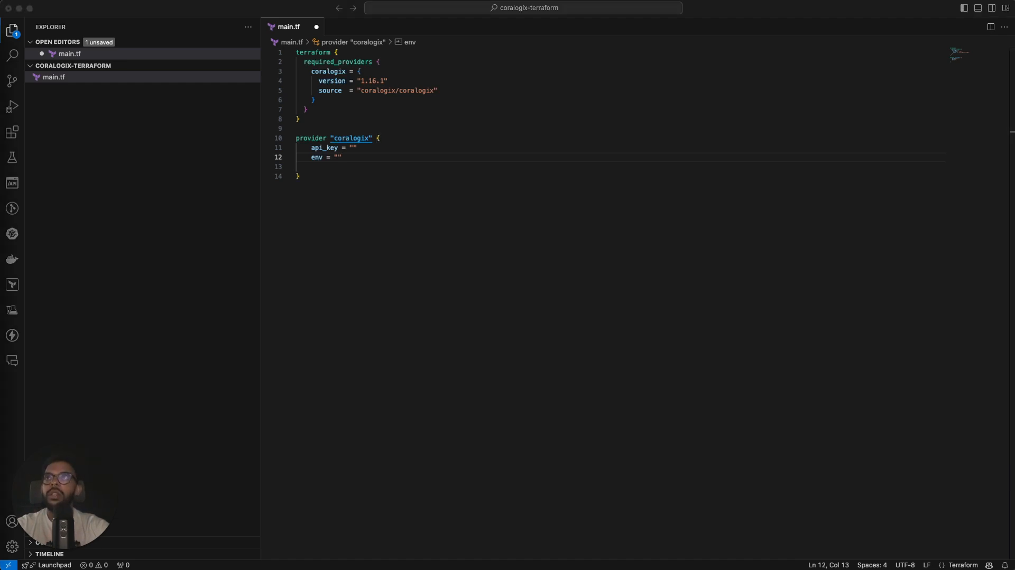
left_click(376, 151)
key("Left")
key("super+v")
key("Down")
key("Left")
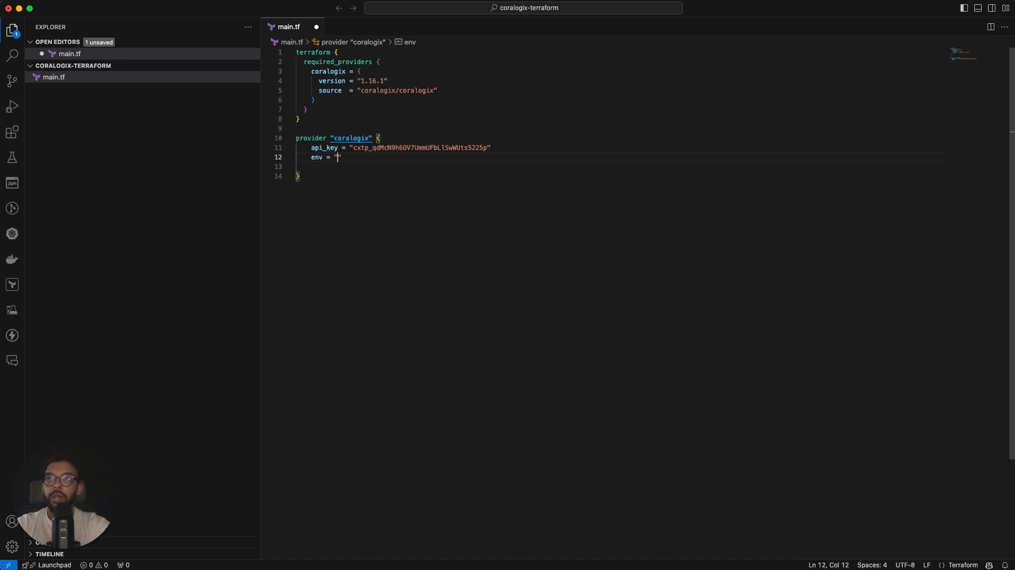
Set env to "EUROPE1", tidy the blank lines around the provider block's end and save main.tf
type("EUROPE")
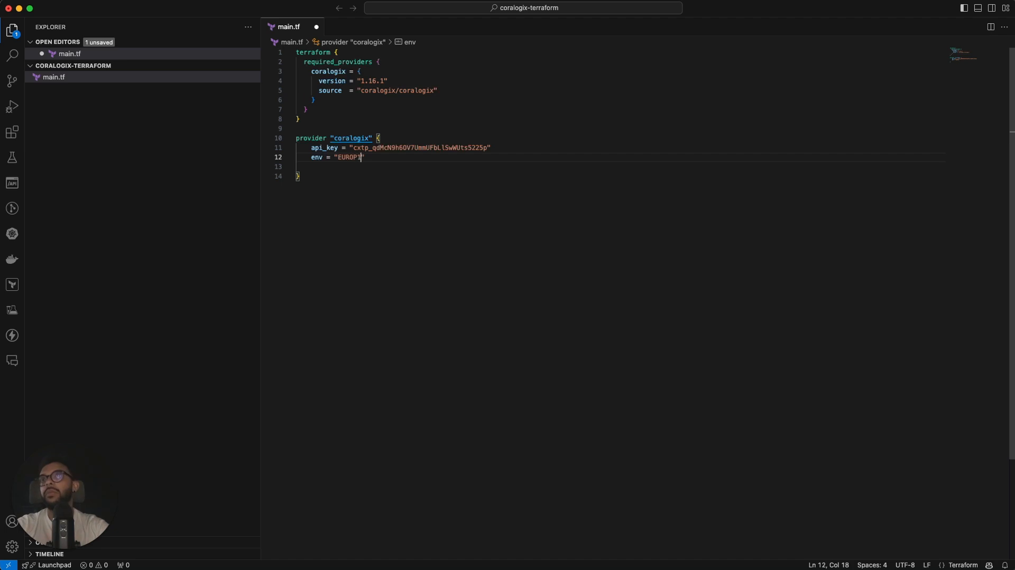
type("1")
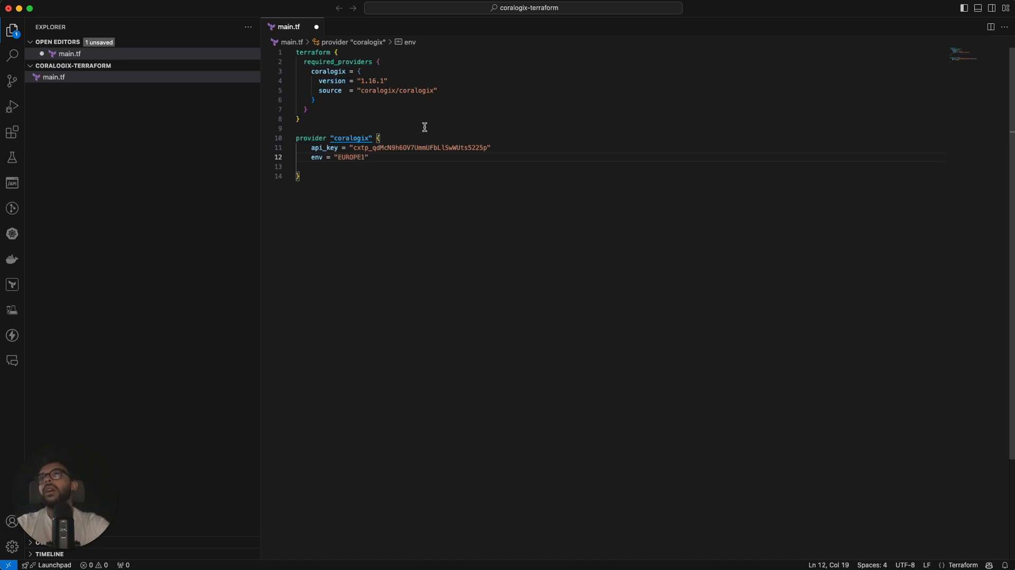
key("Down")
key("BackSpace")
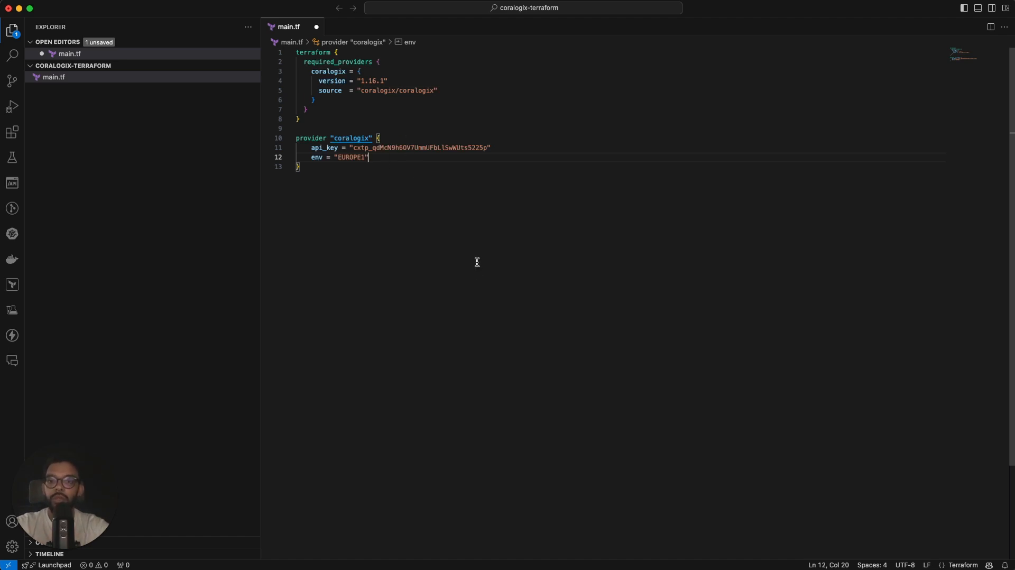
left_click(477, 289)
key("Return")
key("super+s")
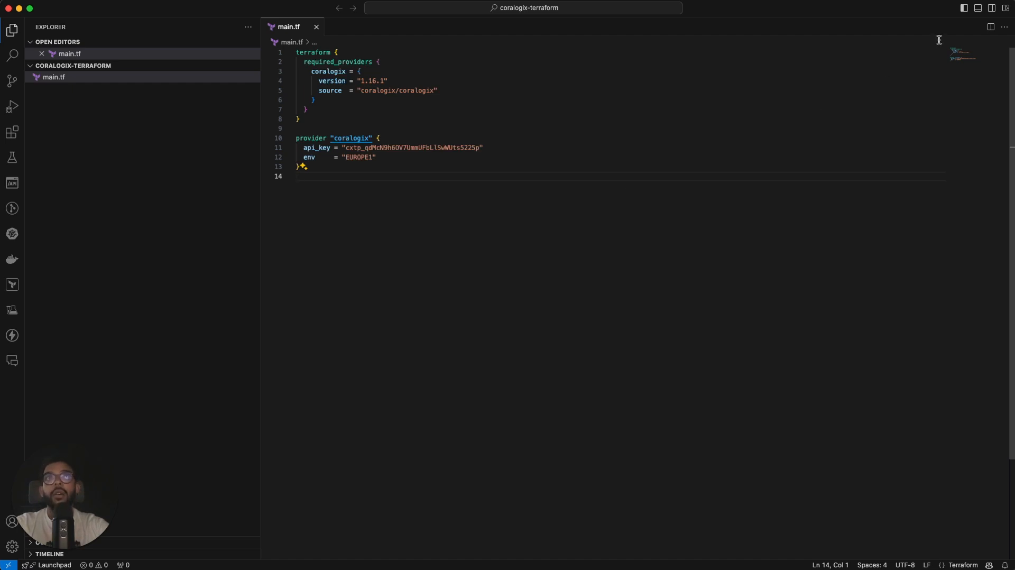
Open a terminal in the project folder, clear it and run terraform init
left_click(978, 7)
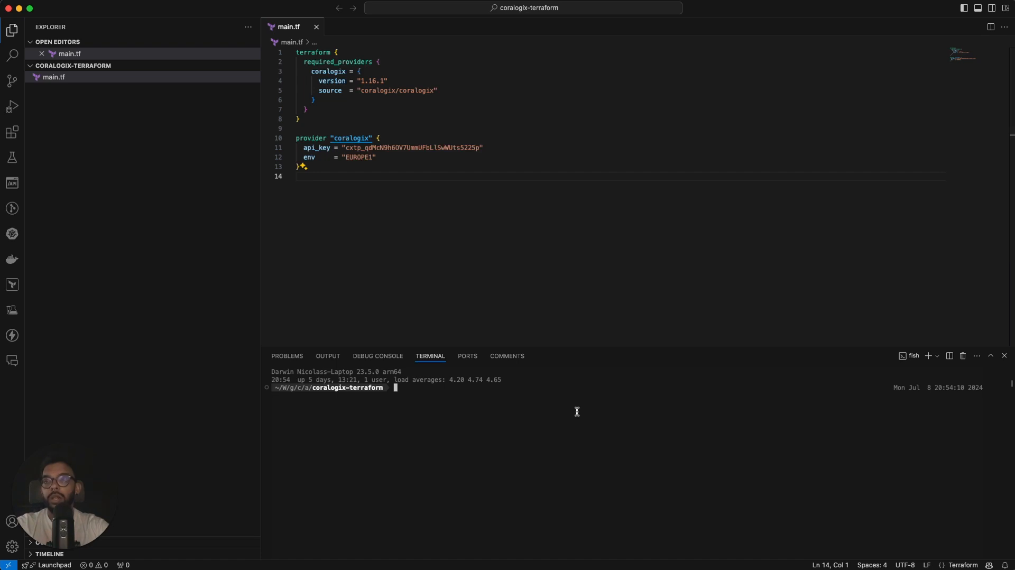
type("clear")
key("Return")
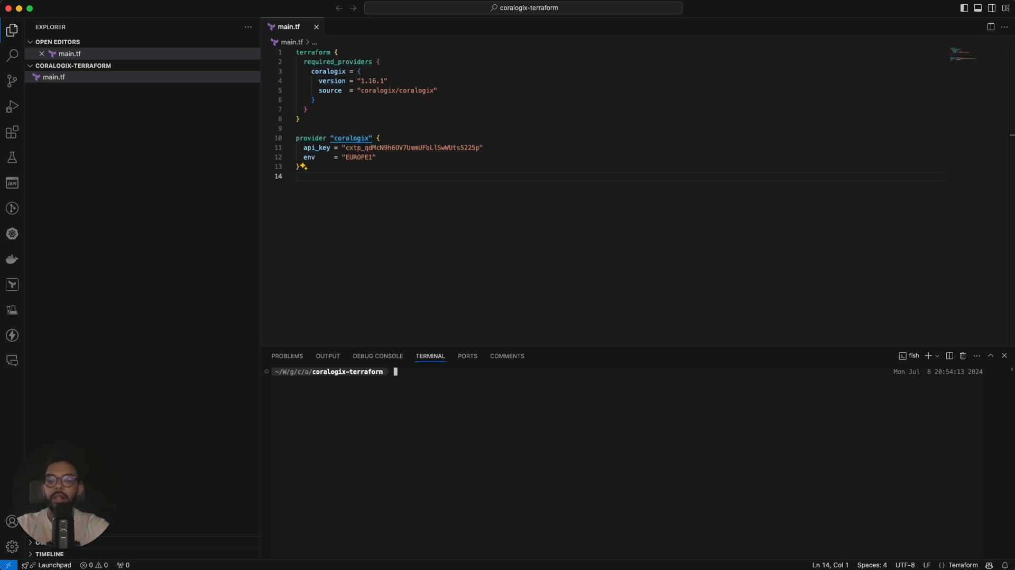
type("terraform ini")
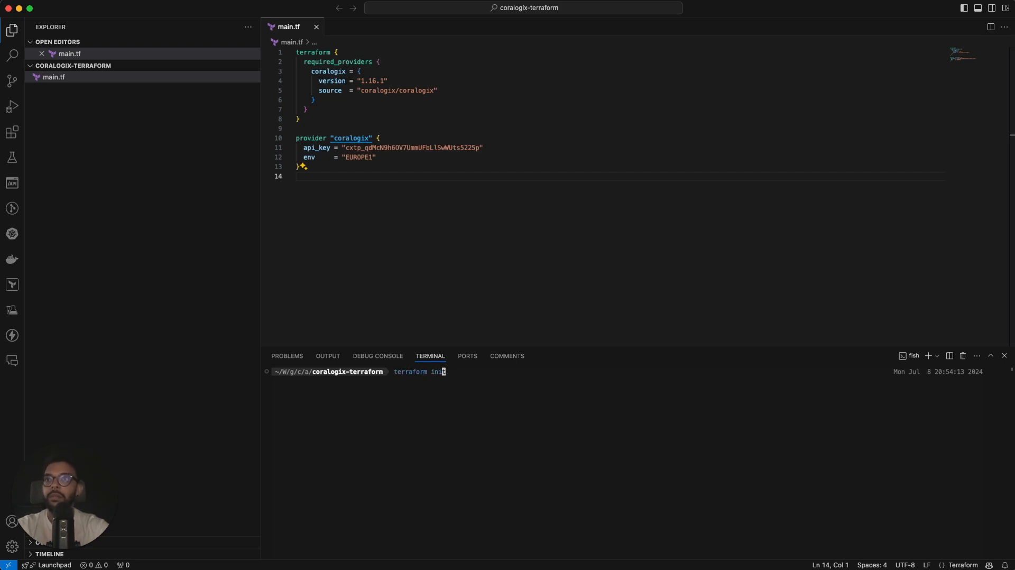
type("t")
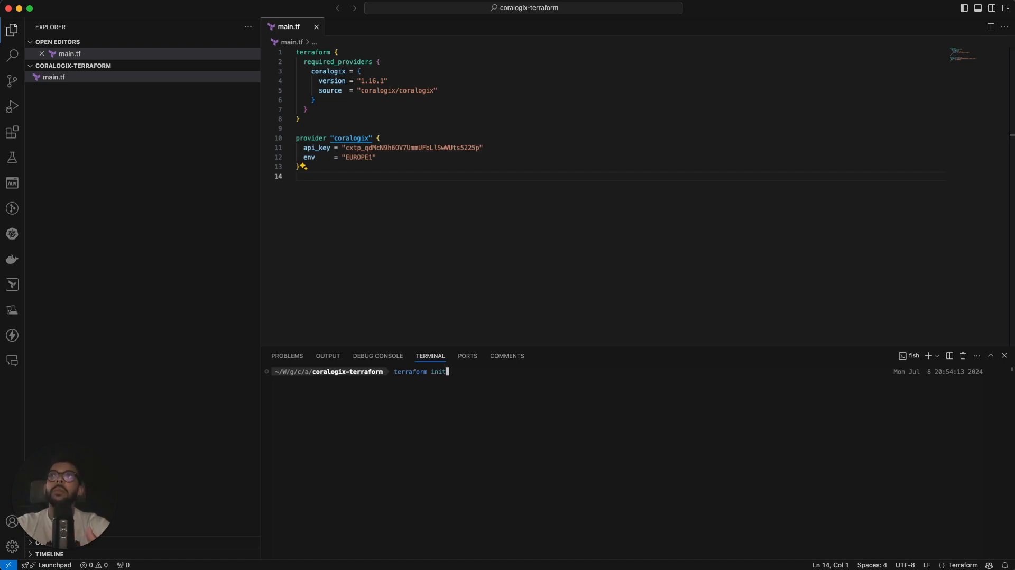
triple_click(371, 90)
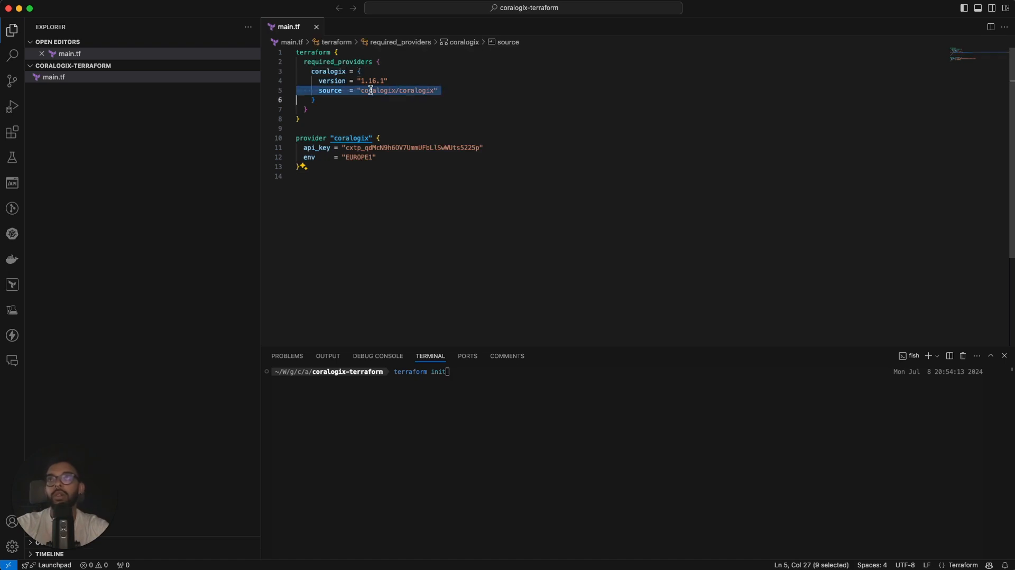
left_click(429, 91)
left_click(397, 198)
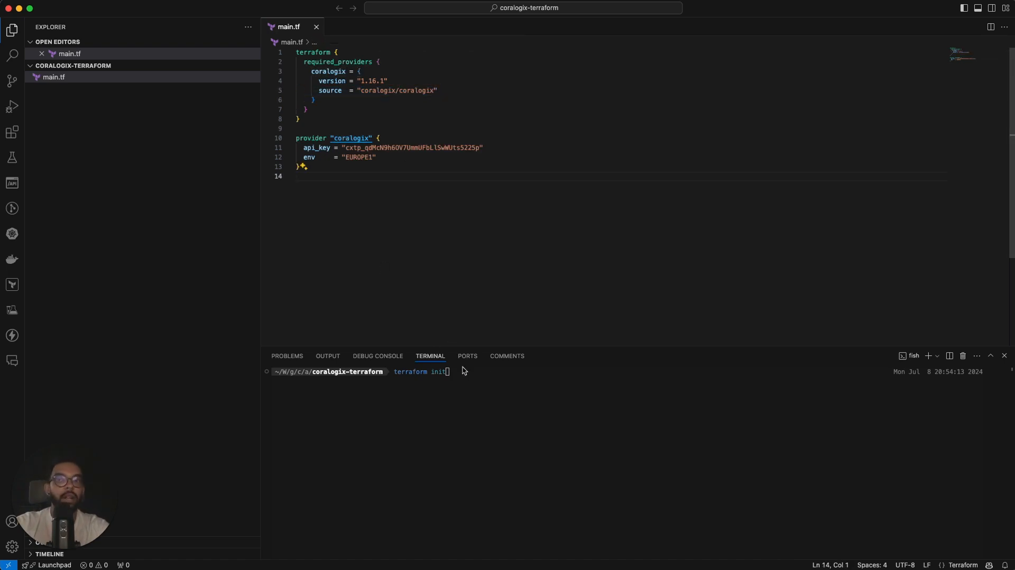
left_click(503, 378)
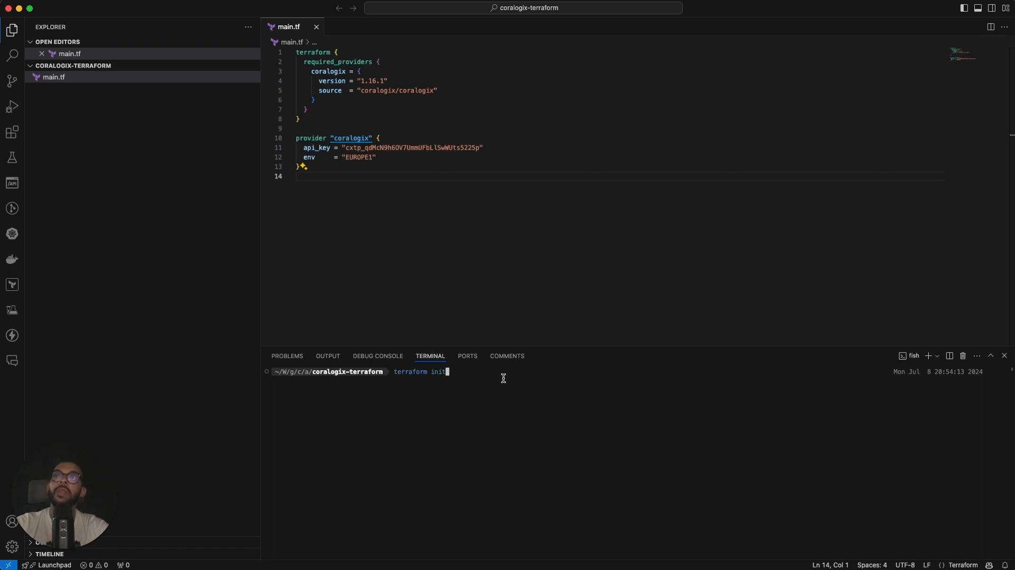
key("Return")
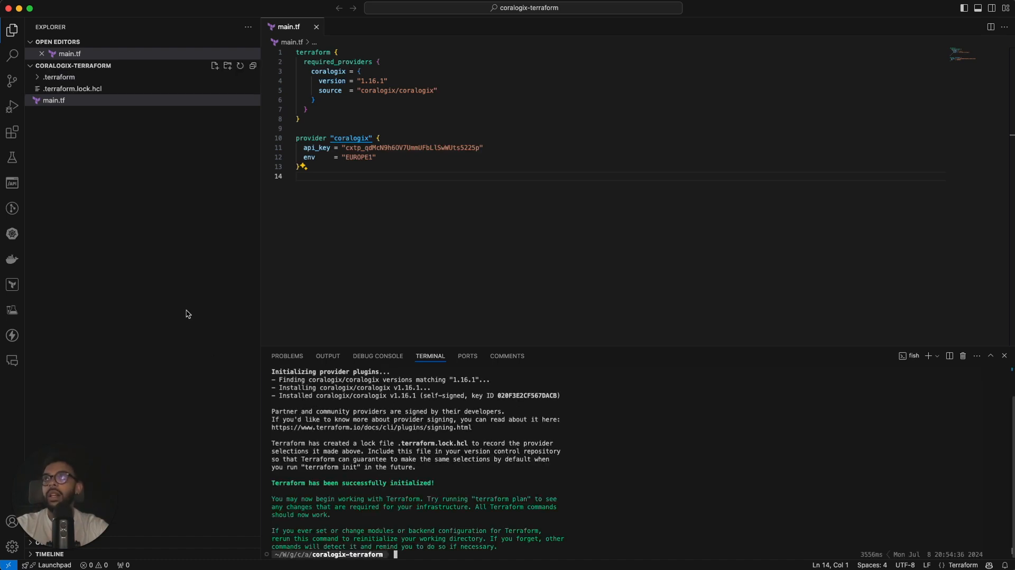
Expand the .terraform folder to view the downloaded provider files, and collapse it again
left_click(97, 78)
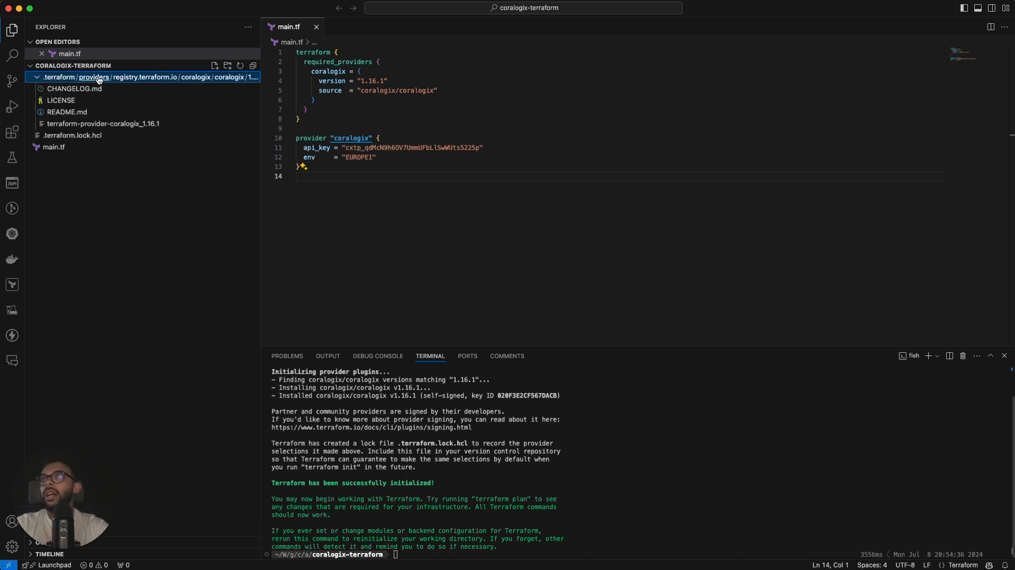
left_click(38, 79)
left_click(437, 217)
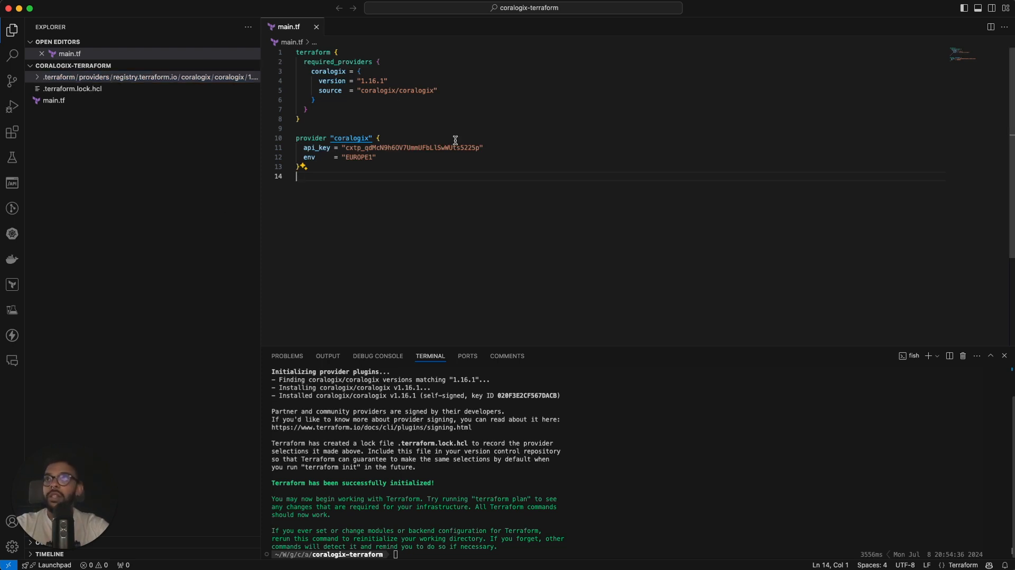
Highlight the api_key value in the provider block to examine it, and clear the selection
double_click(417, 148)
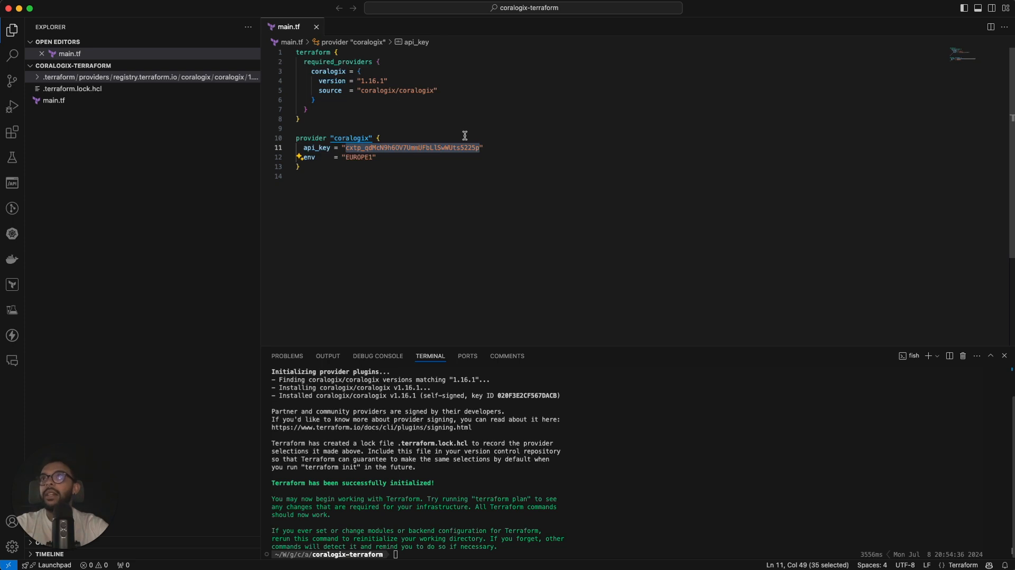
key("Right")
key("alt+shift+Left")
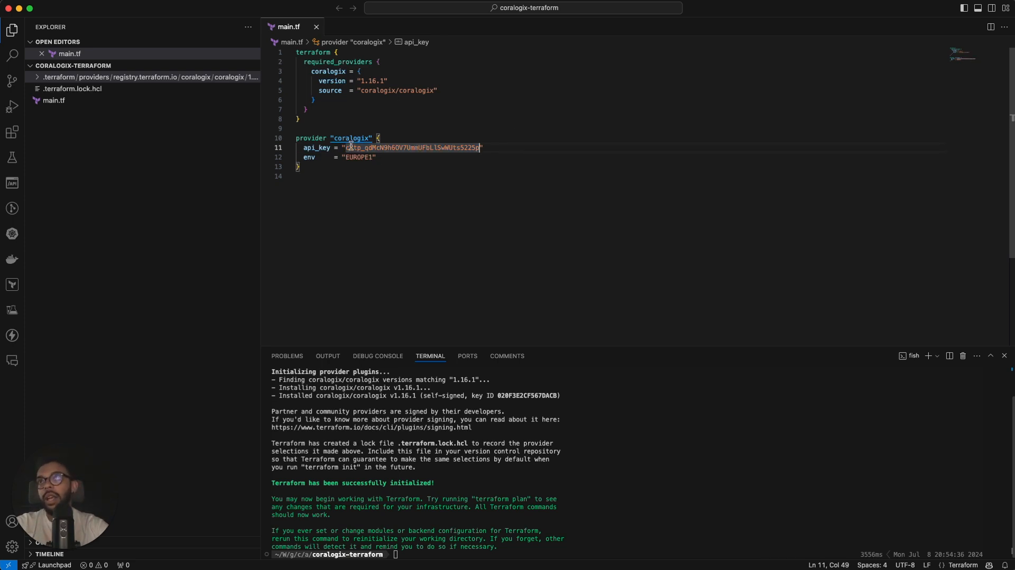
double_click(346, 148)
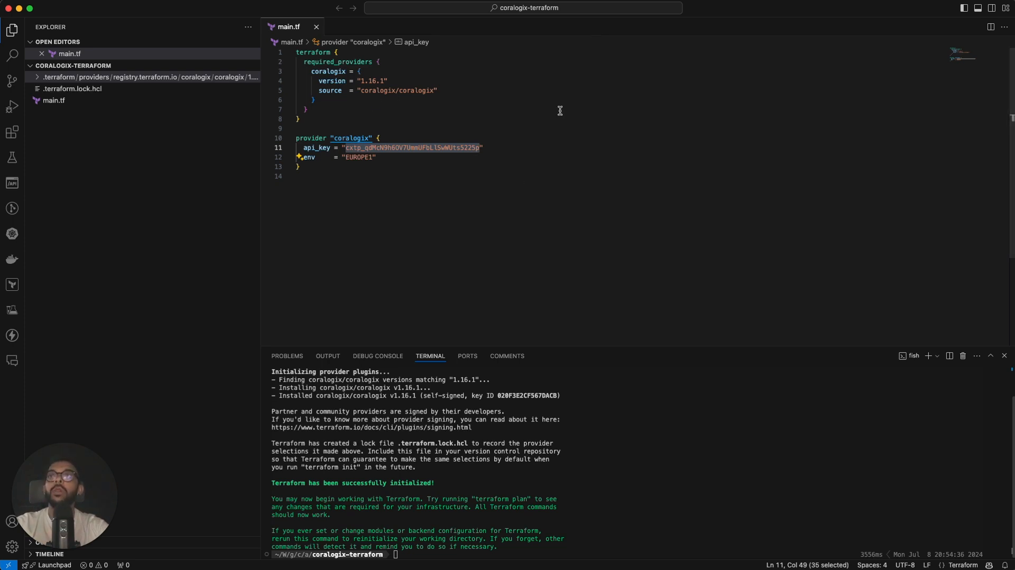
left_click(511, 222)
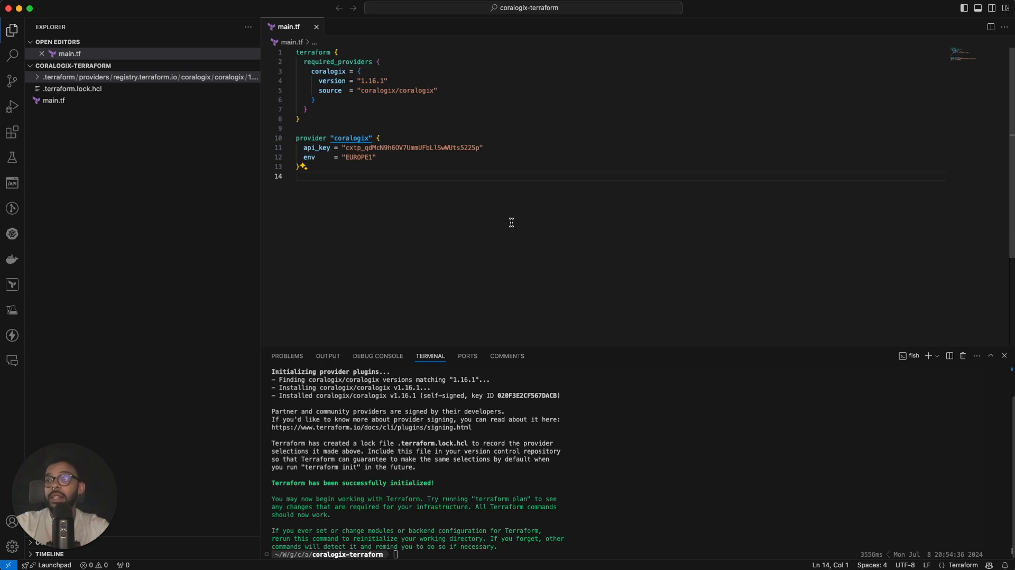